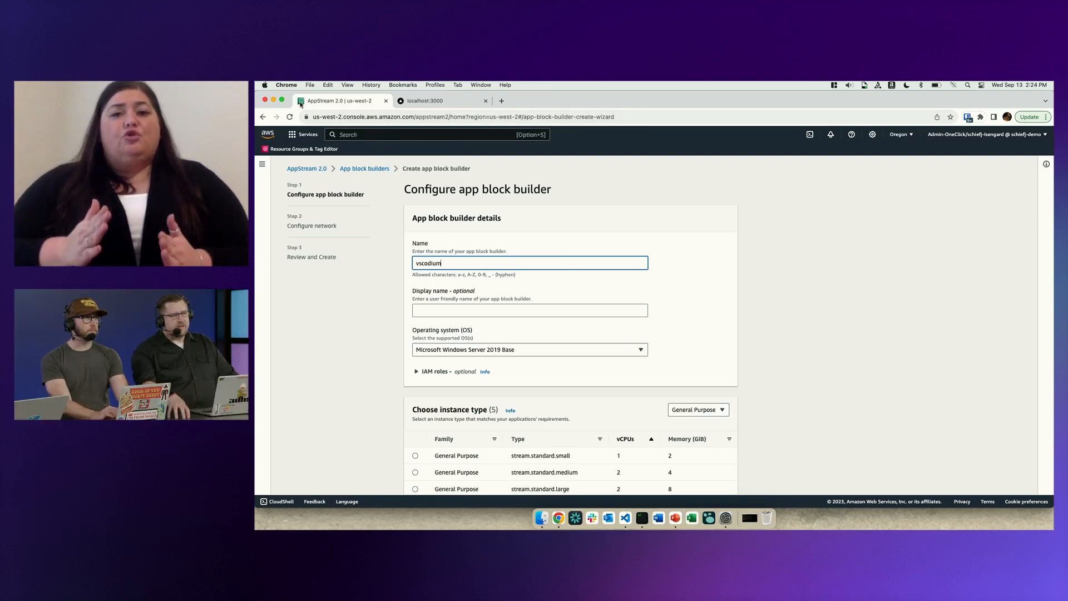
Name the app block builder vscodium-appblock, choose the stream.standard.medium instance type, and continue to the network configuration.
click(282, 101)
text(um-appblock)
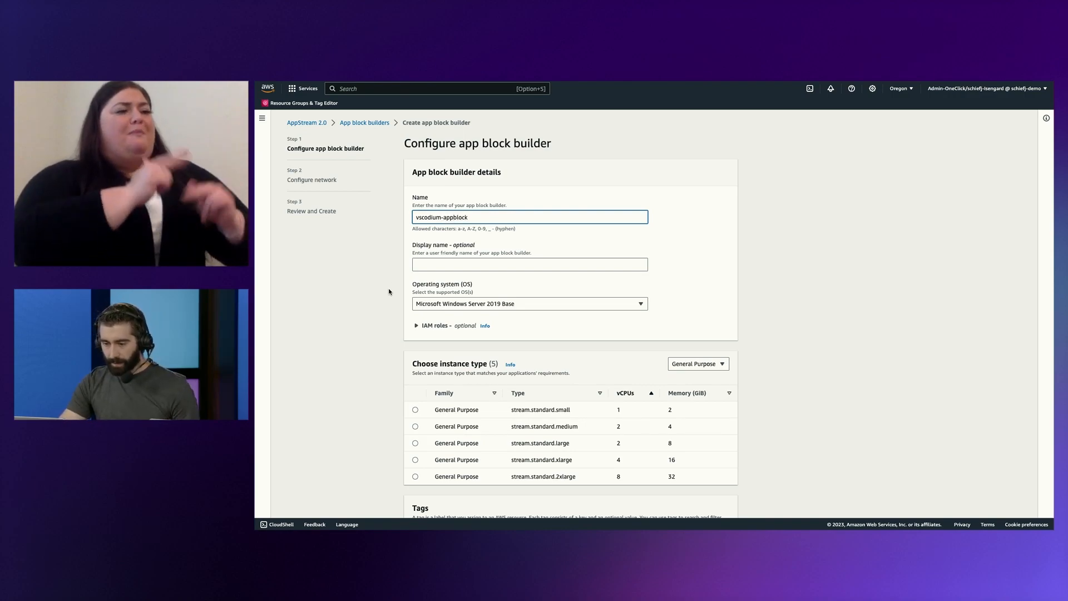
scroll(389, 291, down, 4)
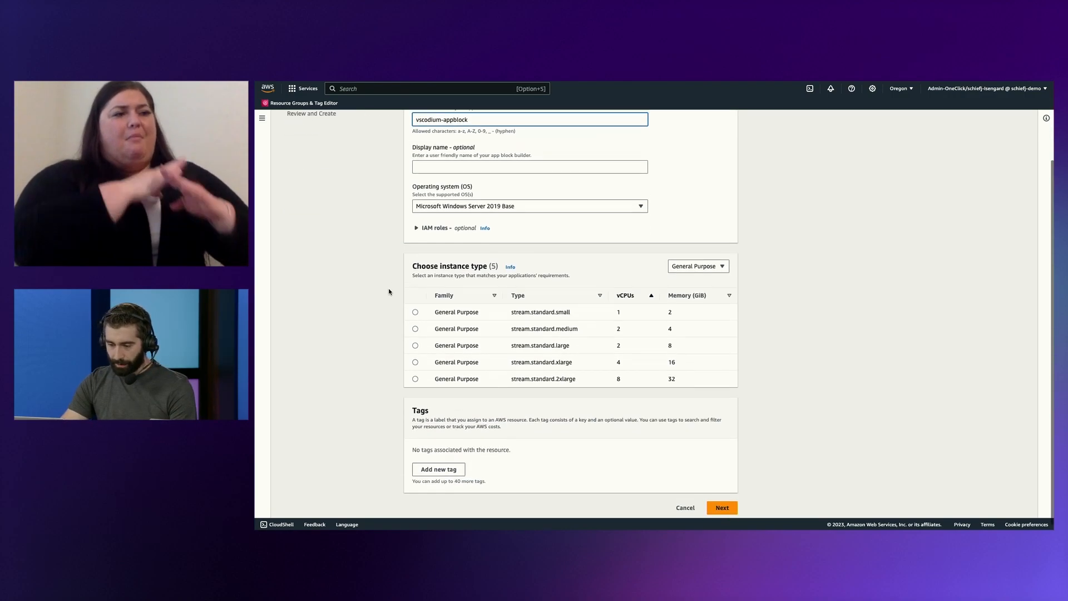
click(415, 324)
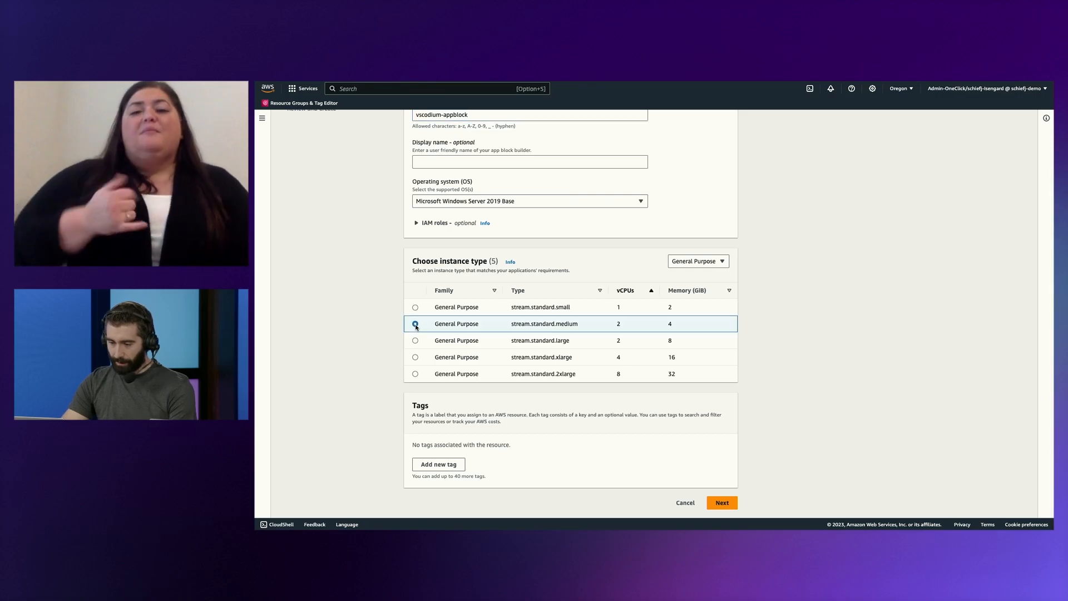
click(727, 501)
Choose vpc-09093ba507f0fd58a (AppStream2 VPC) with AppStream2 Private Subnet 1 as Subnet 1 and AppStream2 Private Subnet 2 as Subnet 2.
click(509, 283)
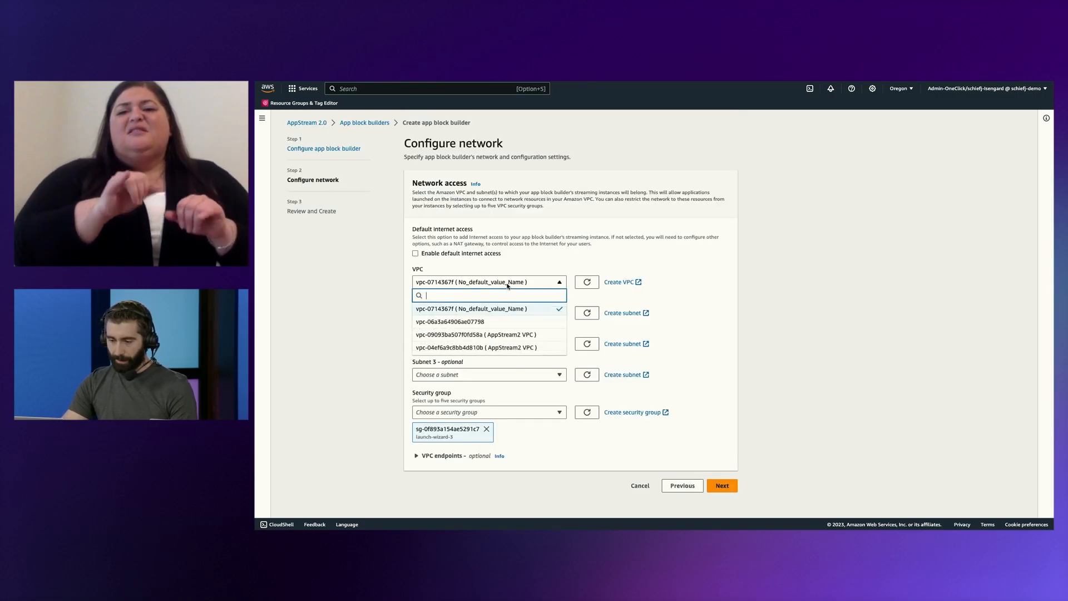
click(502, 335)
click(467, 315)
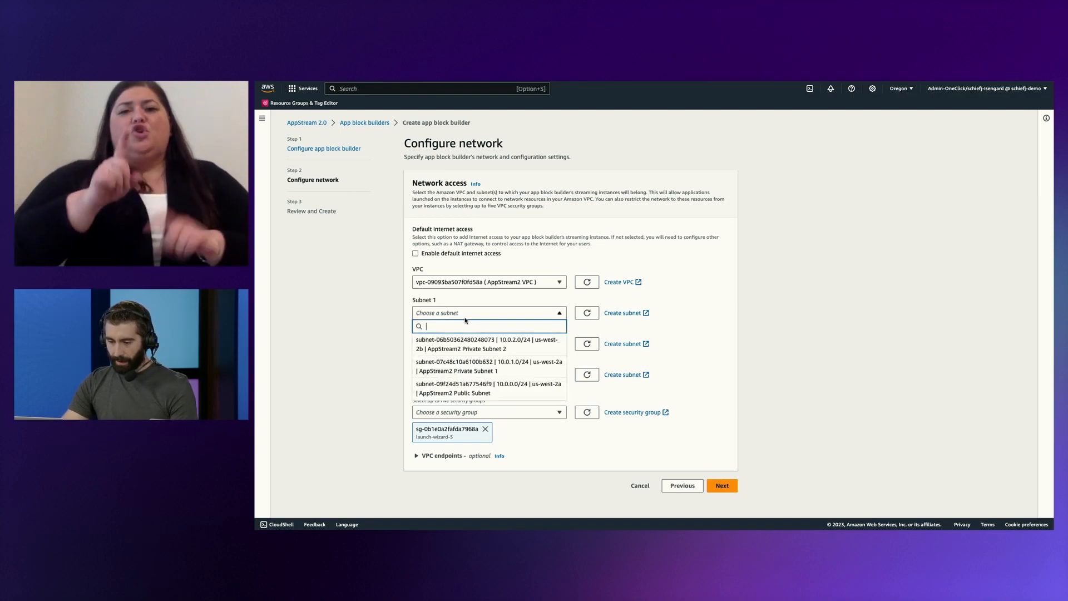
click(474, 362)
click(474, 345)
click(481, 376)
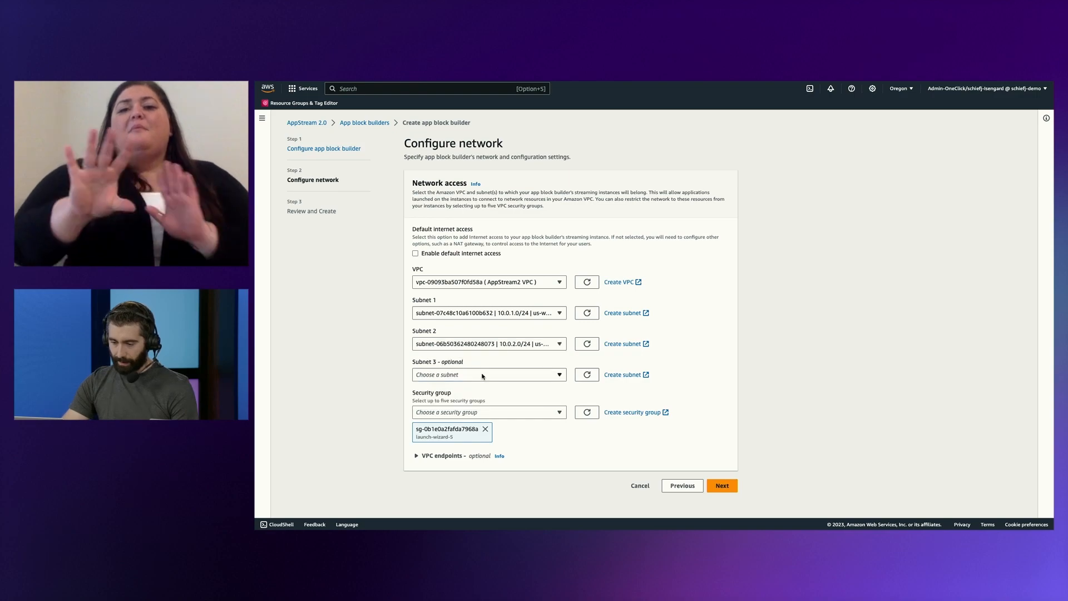
Replace the launch-wizard-5 security group with the default group sg-0446922ea7ac1a1fc and create the app block builder.
click(486, 429)
click(481, 413)
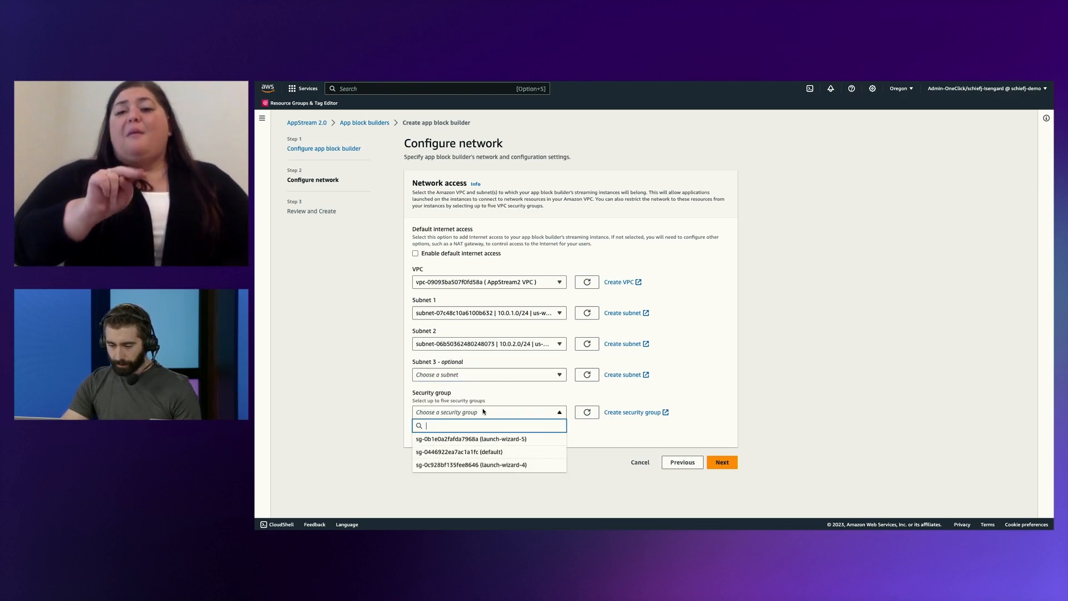
click(479, 453)
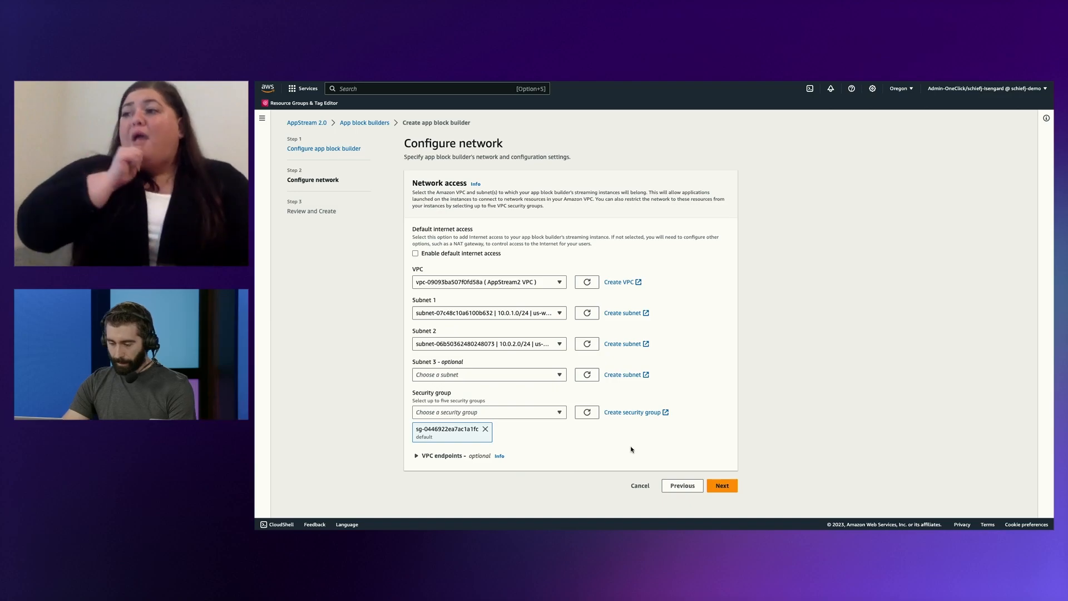
click(728, 487)
click(714, 492)
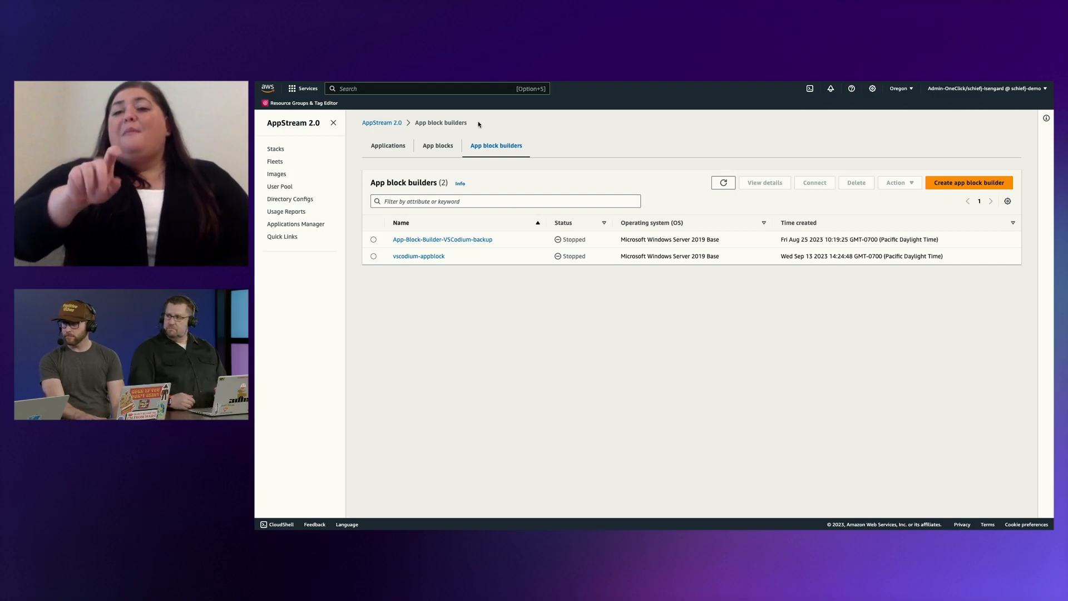
Start a new app block of the AppStream 2.0 type and name it vscodium-appblock.
click(445, 149)
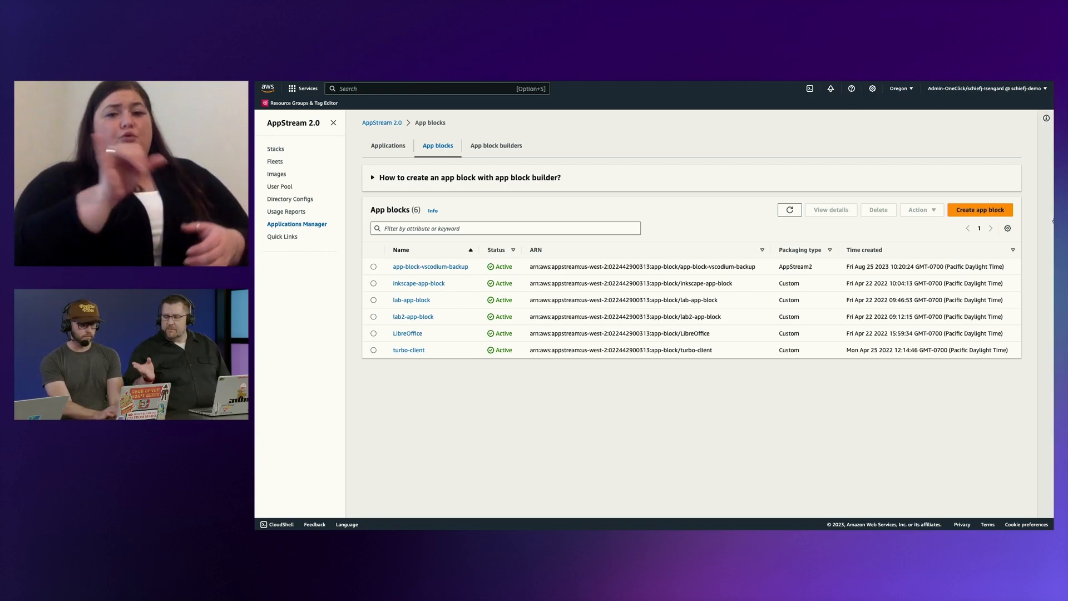
click(999, 212)
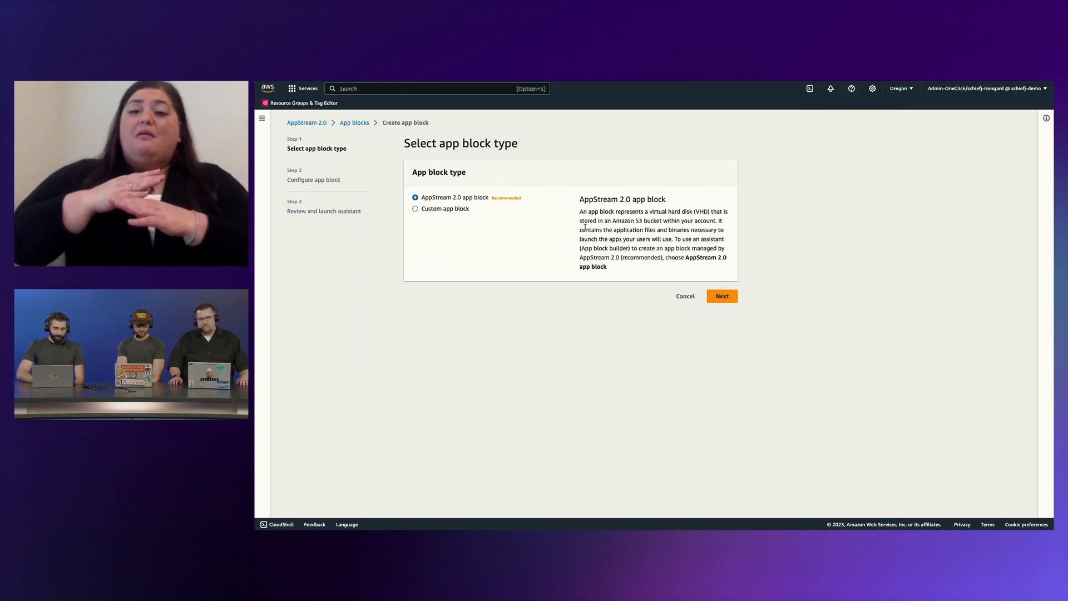
click(727, 297)
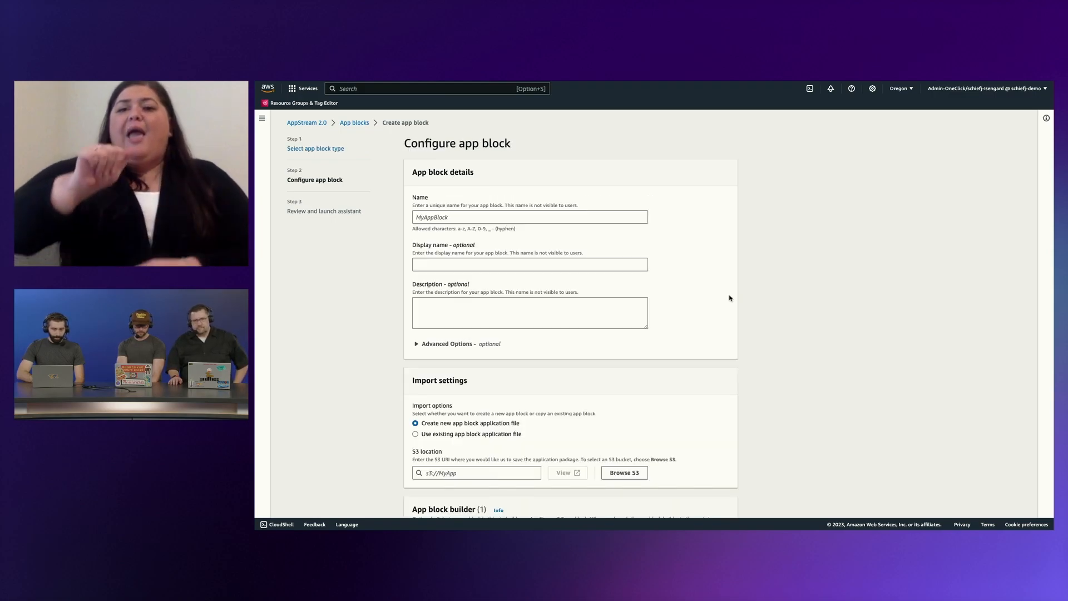
click(633, 218)
text(vs)
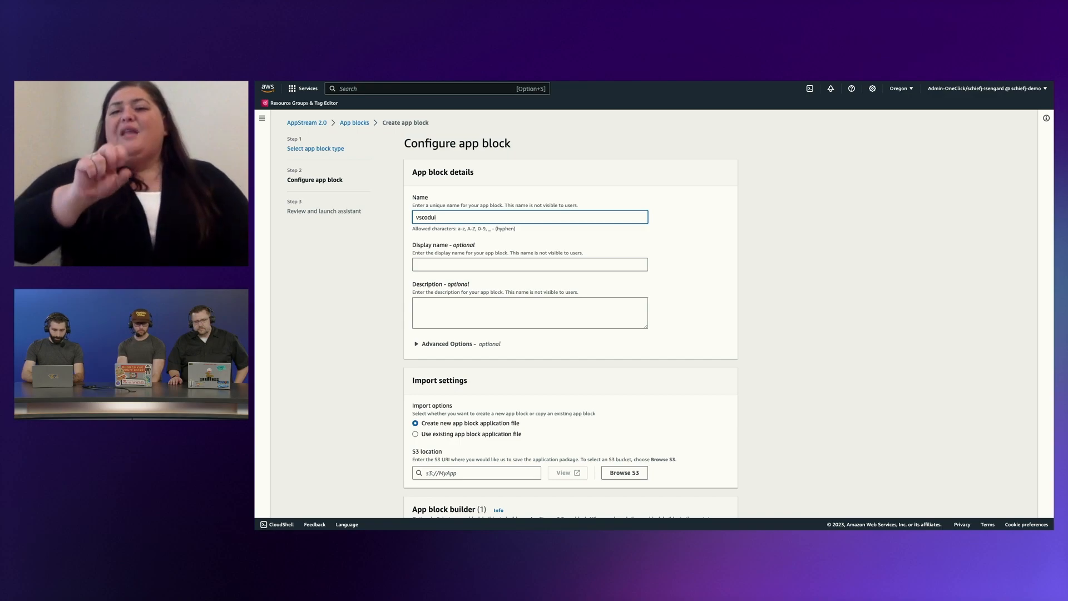
text(codi)
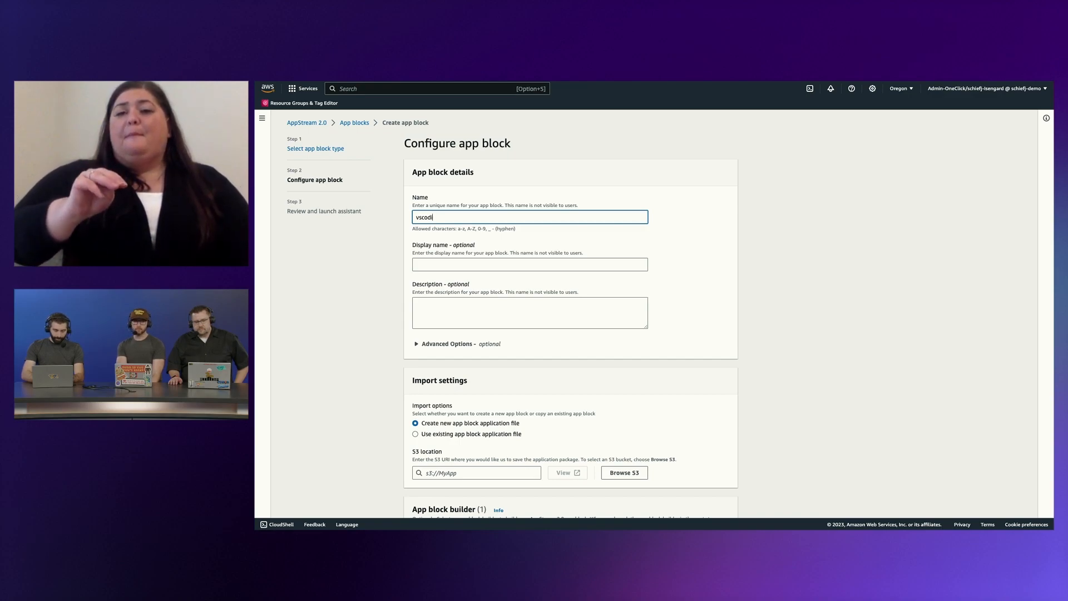
text(um-appblock)
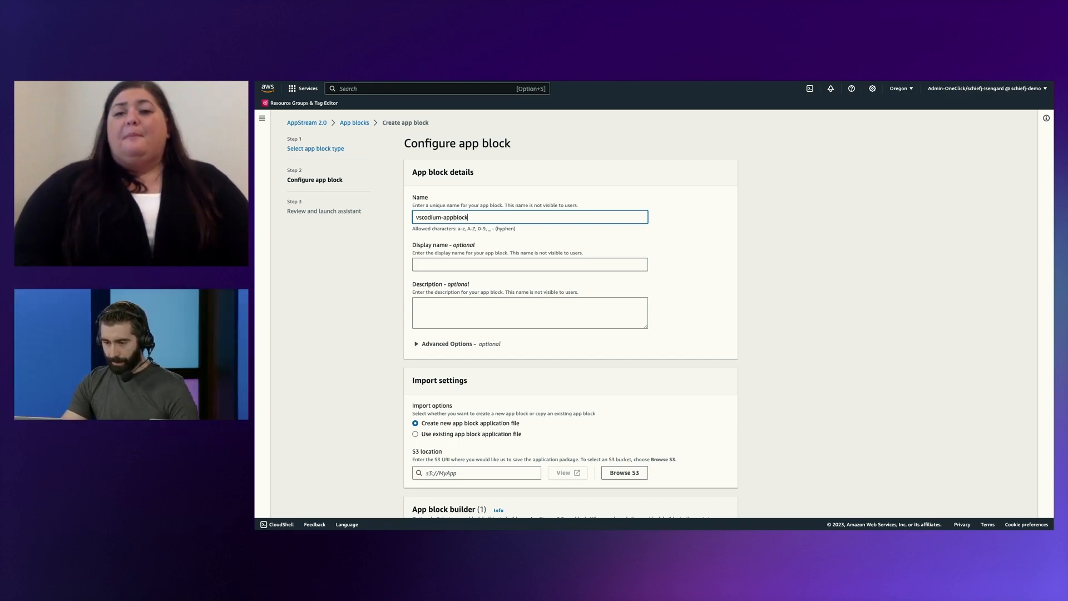
Find the euc-app-blocks bucket by searching for euc and set it as the app block's S3 location.
scroll(532, 312, down, 2)
scroll(534, 348, down, 2)
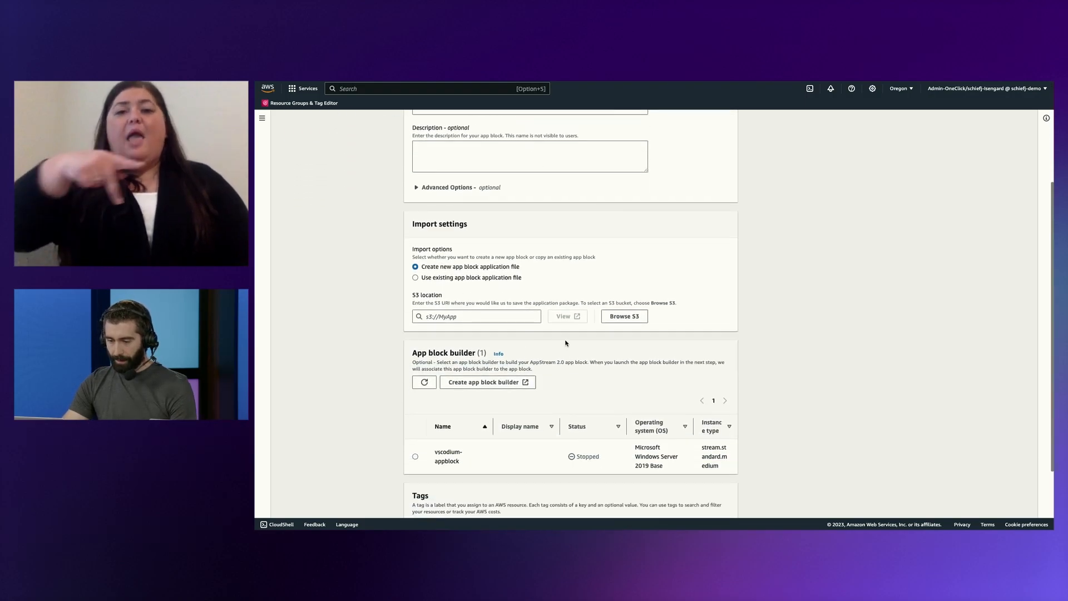
click(618, 313)
click(422, 236)
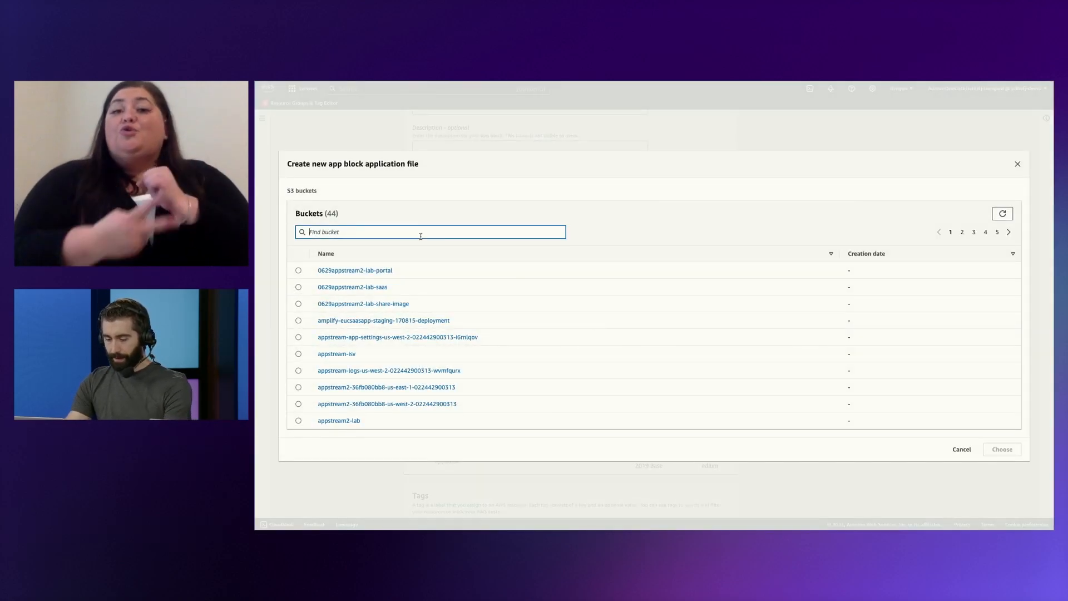
text(euc)
click(299, 345)
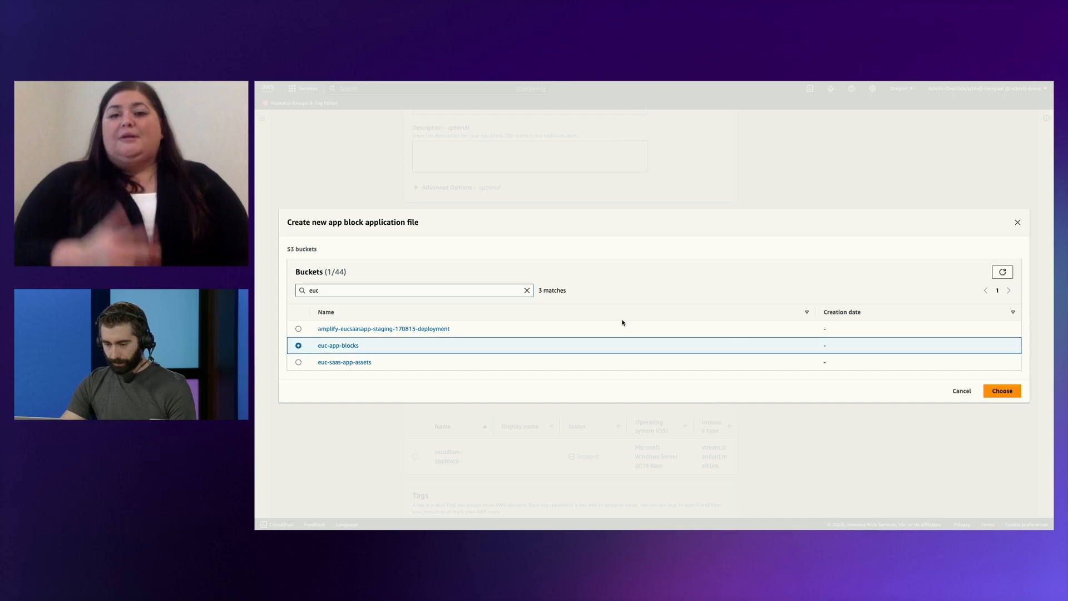
click(1002, 391)
Associate the vscodium-appblock builder with the app block and launch the app block builder from the review page.
scroll(655, 368, down, 1)
scroll(655, 368, down, 2)
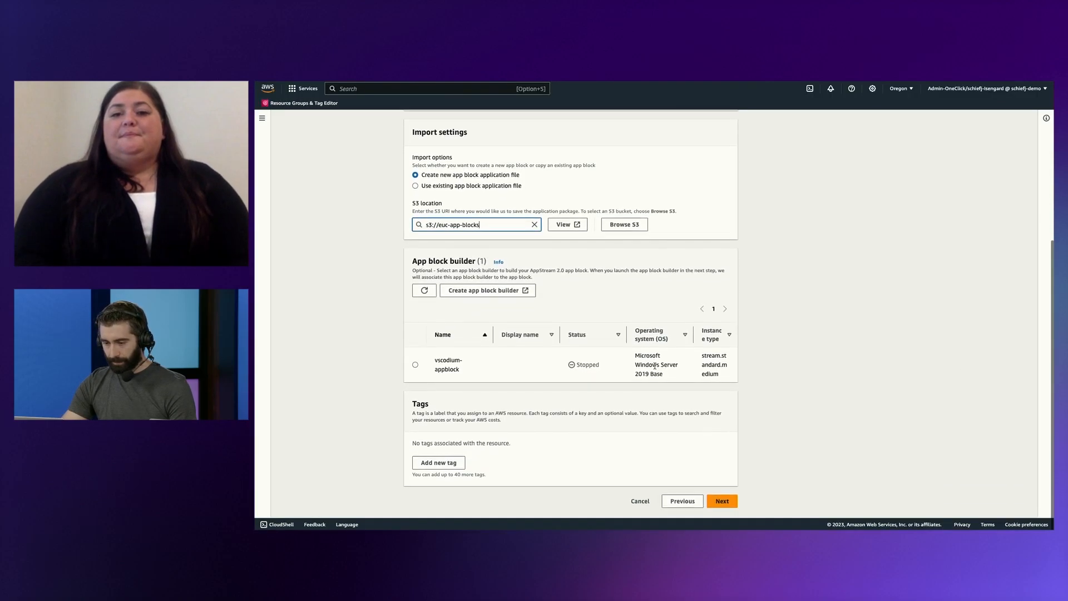
click(415, 366)
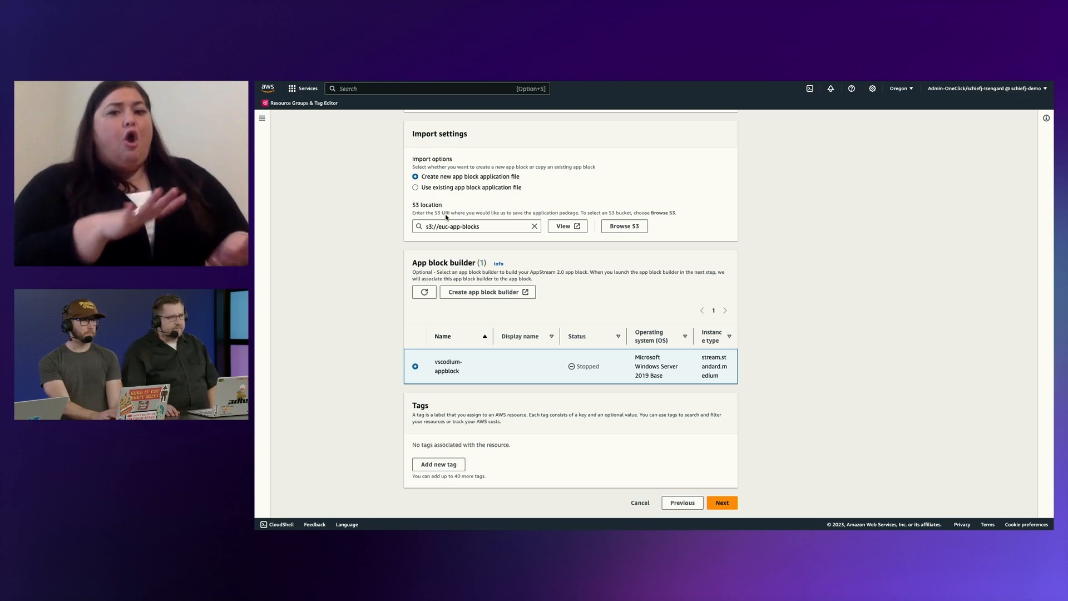
scroll(402, 224, up, 1)
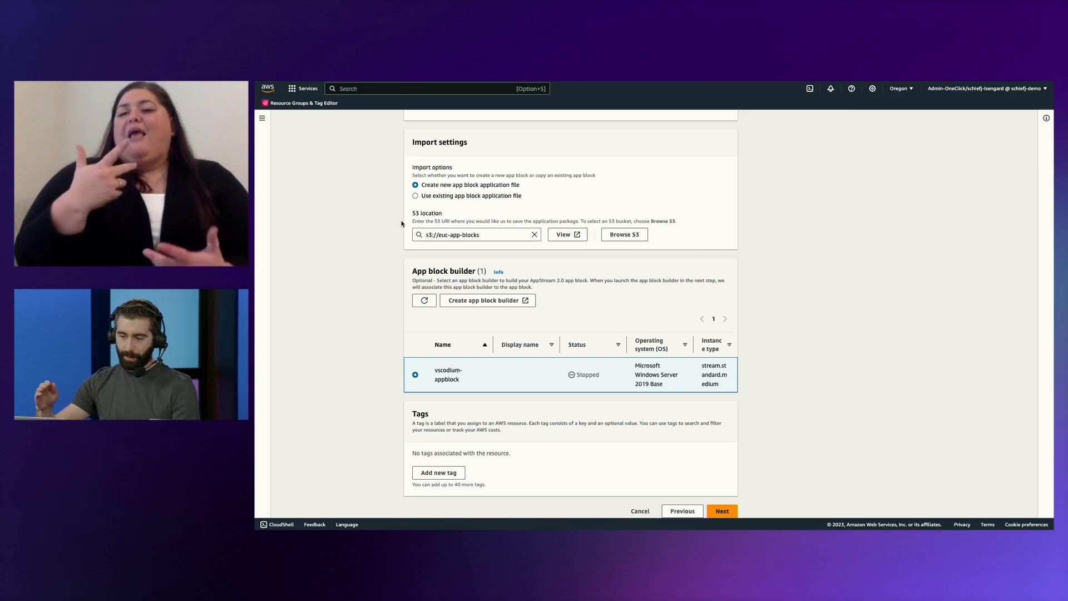
scroll(402, 224, down, 1)
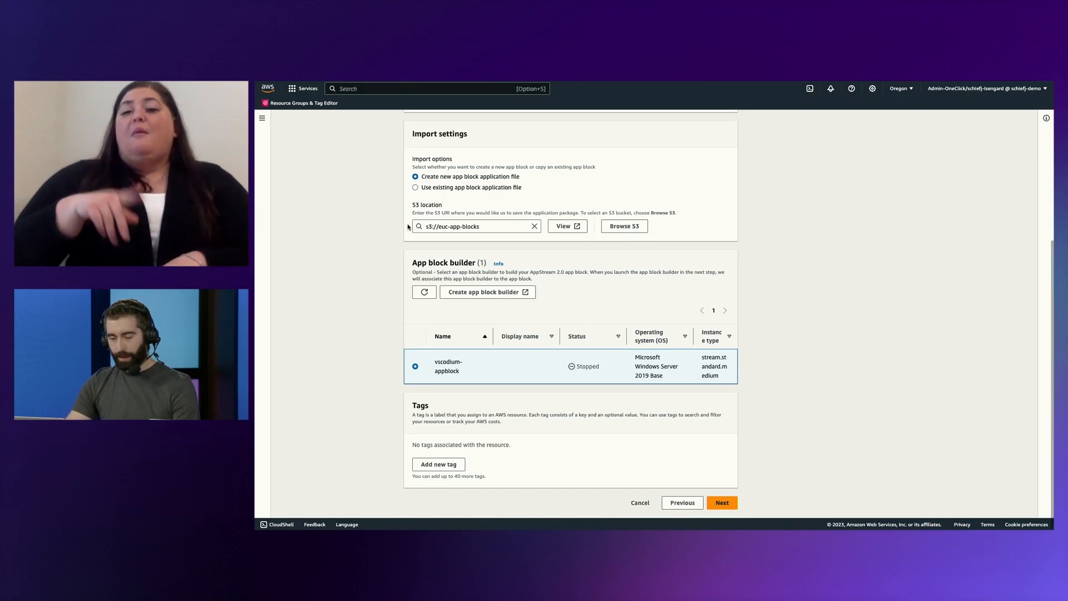
click(722, 503)
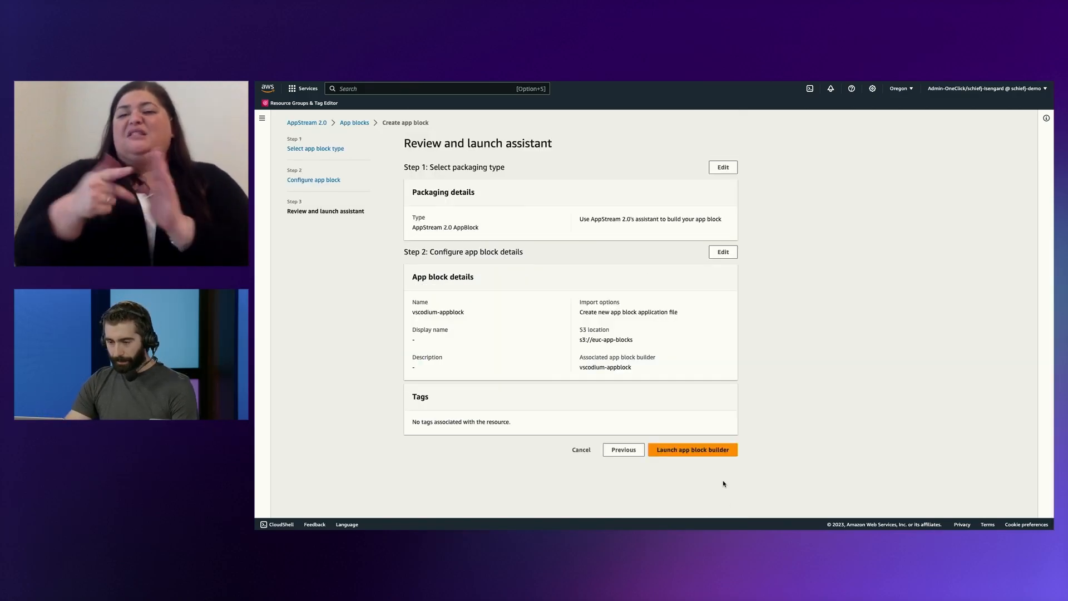
click(668, 450)
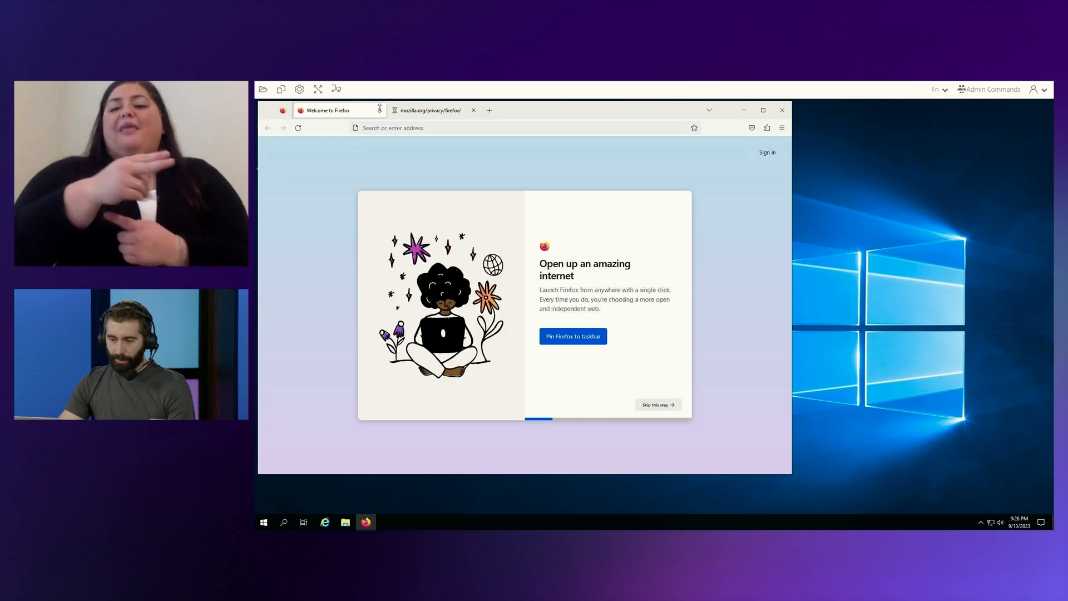
Close Firefox's welcome tab and copy the VSCodiumSetup-x64-1.81.1.23222.exe download URL from demo_notes.md in Visual Studio Code.
click(380, 110)
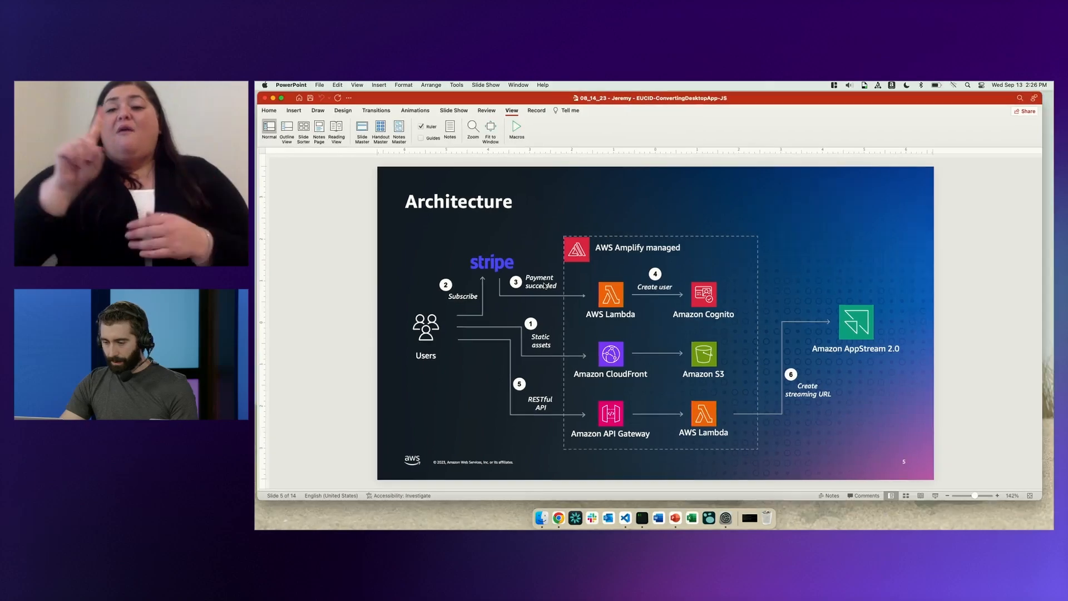
key(ctrl+Up)
click(786, 334)
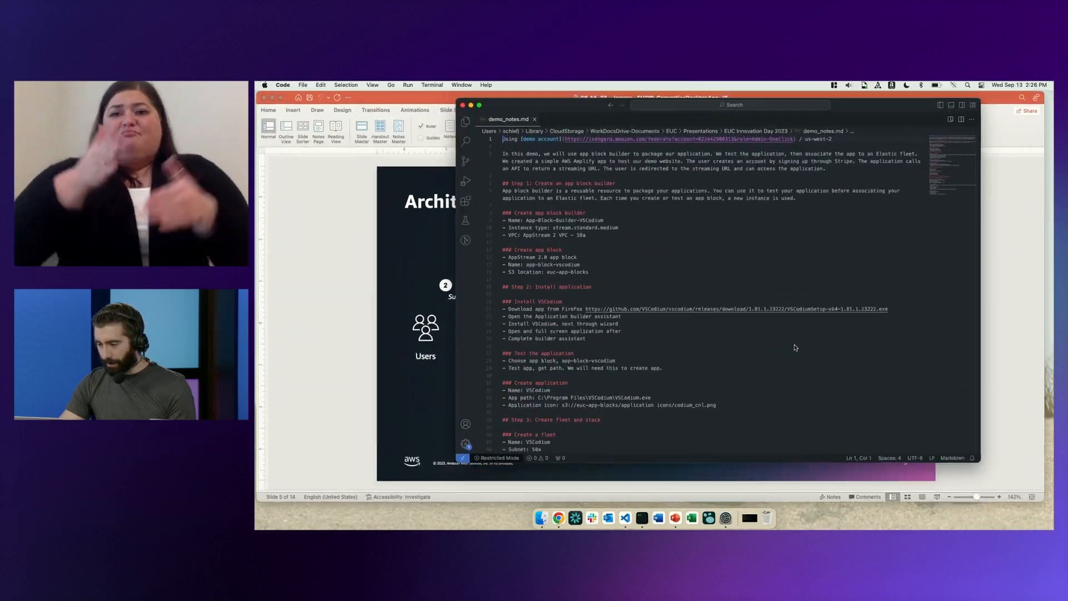
drag(886, 305, 578, 307)
key(ctrl+c)
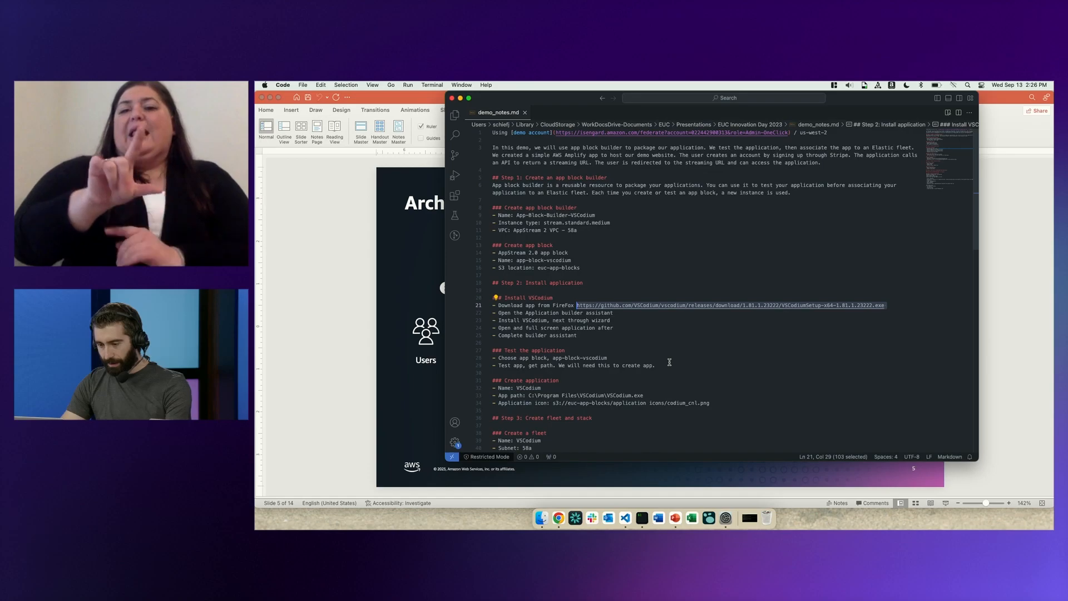
key(super+Tab)
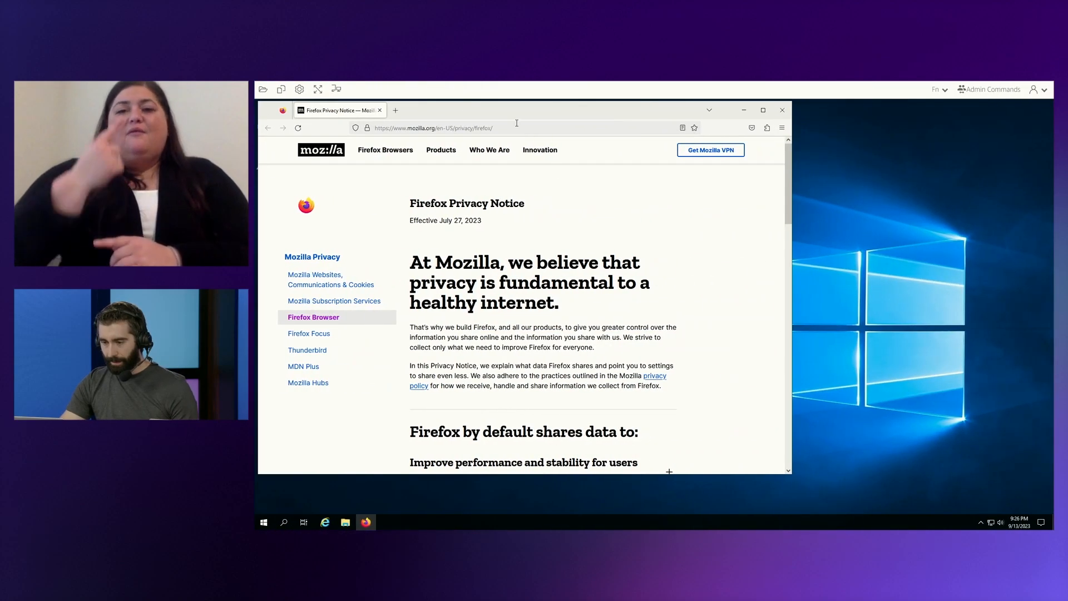
Download the VSCodium installer from the copied GitHub URL in the streamed Firefox session and maximize the browser window.
click(517, 128)
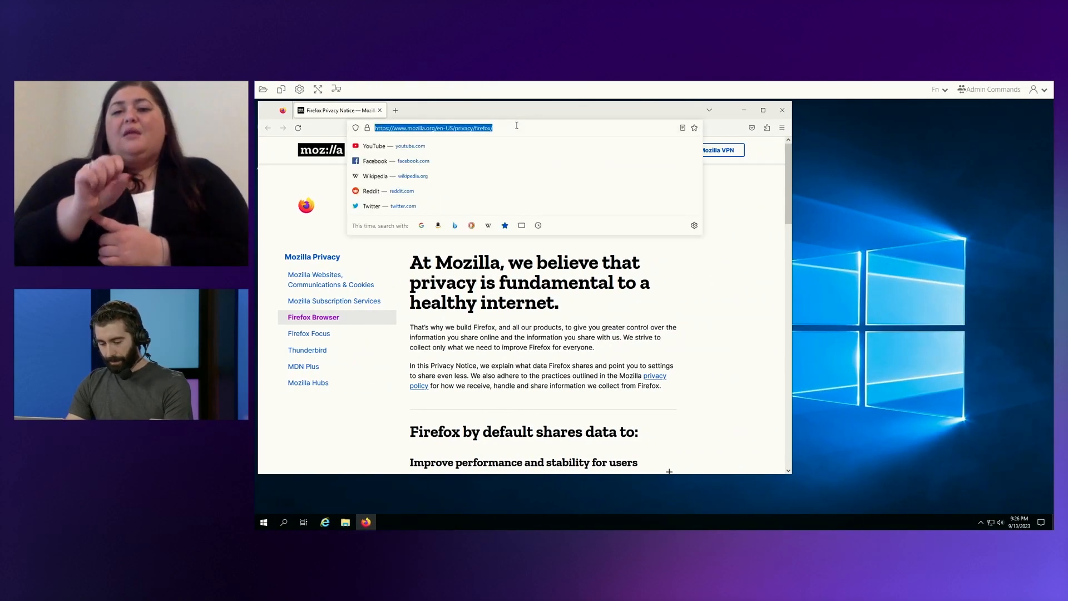
key(ctrl+v)
key(Return)
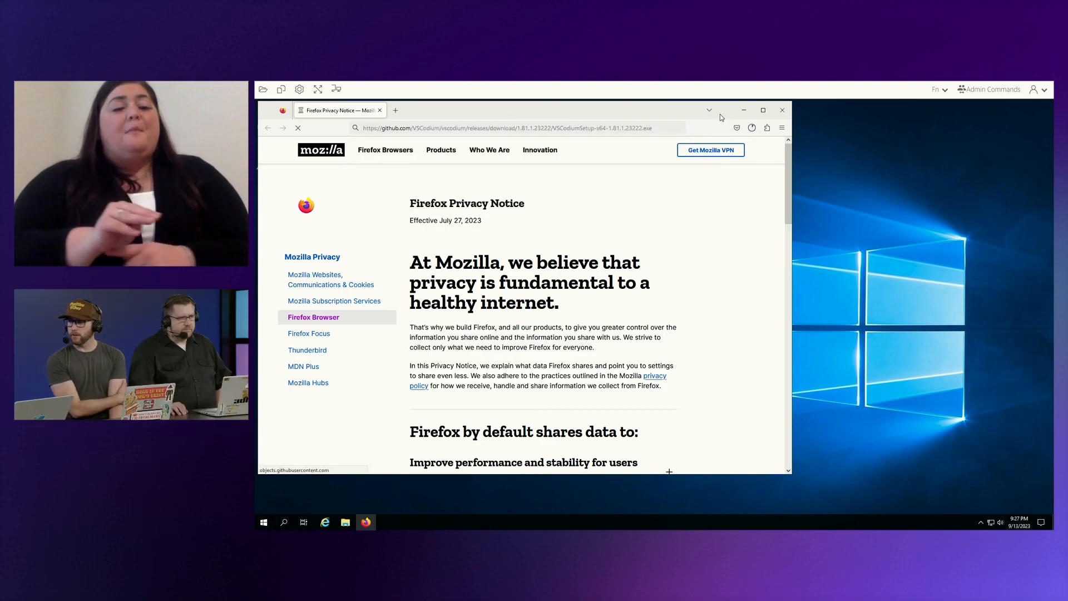
click(764, 111)
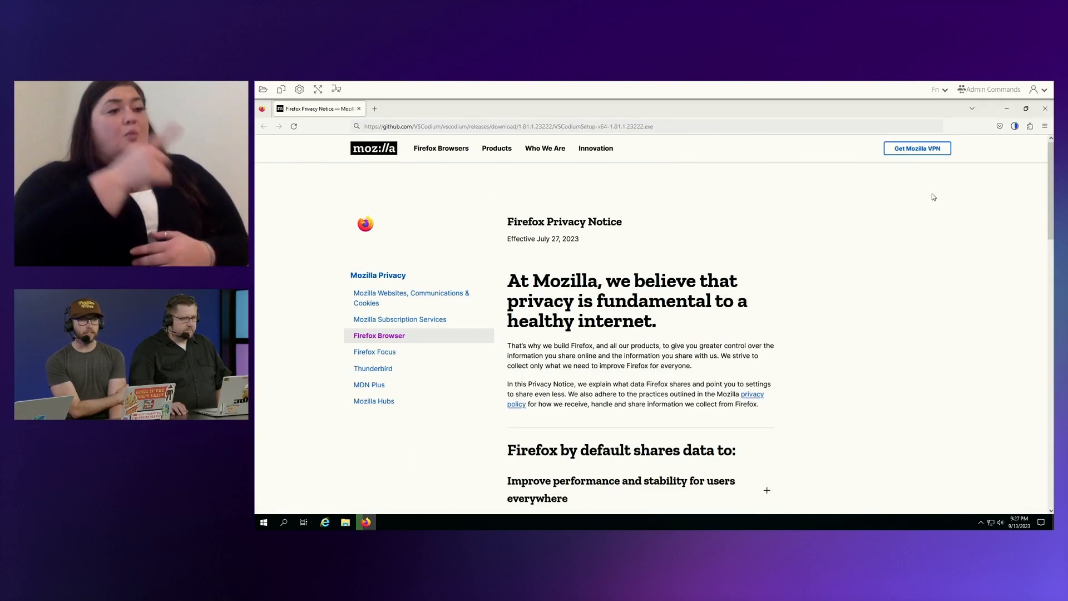
Show the downloaded VSCodium installer in its folder and close Firefox.
click(1017, 132)
click(1014, 152)
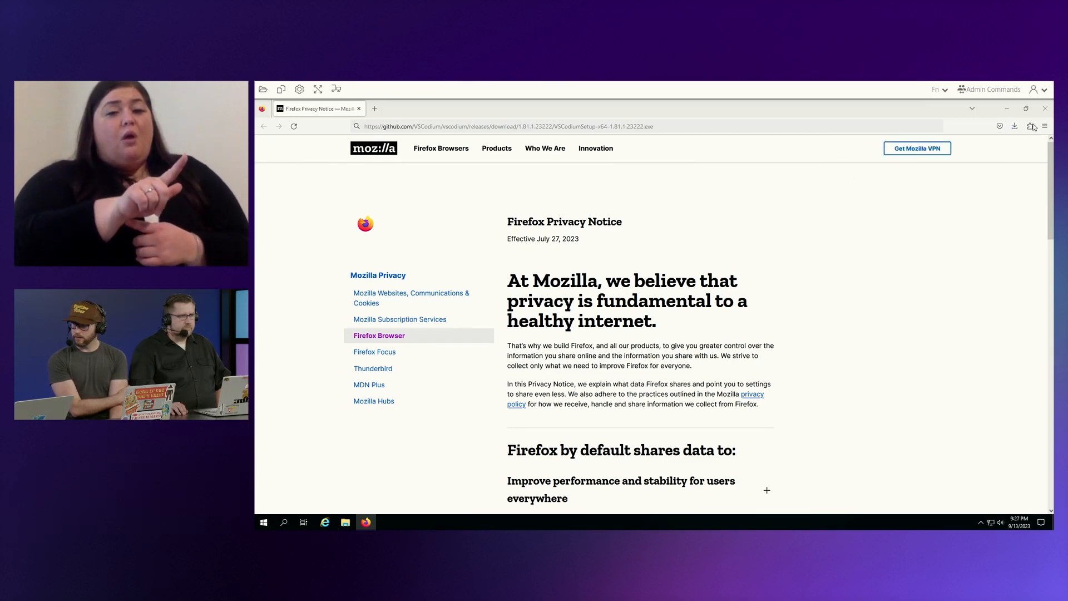
click(1044, 110)
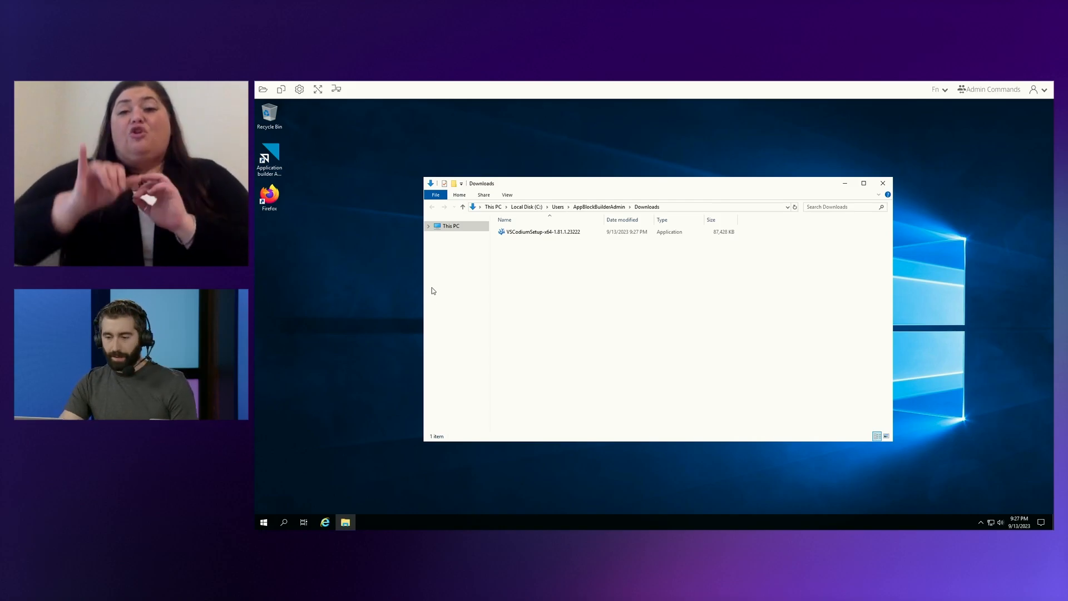
Open the Application builder assistant from the desktop and reposition its window.
double_click(271, 164)
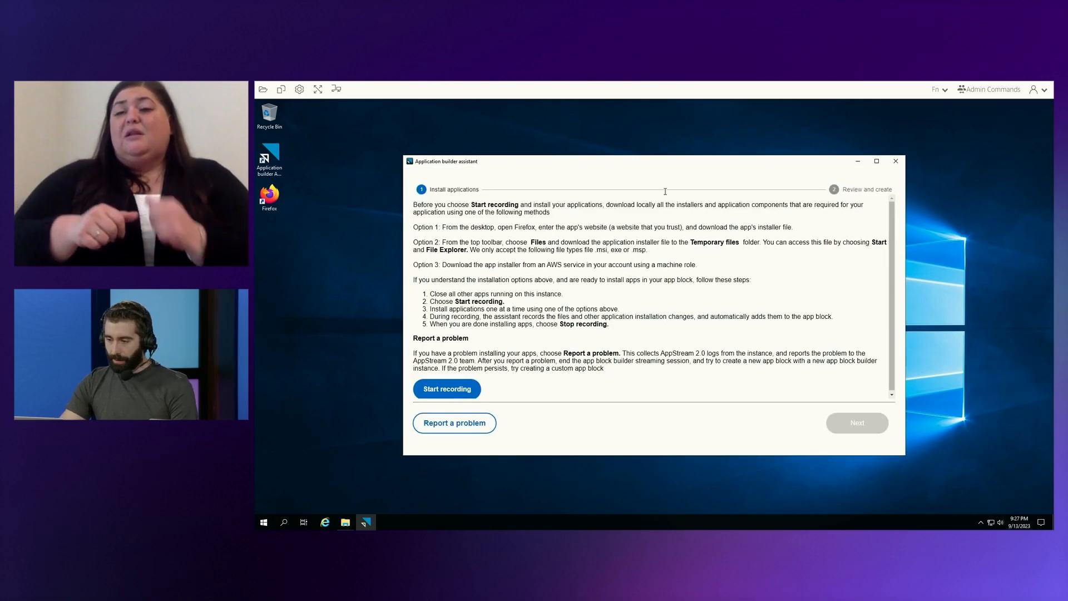
drag(715, 159, 655, 177)
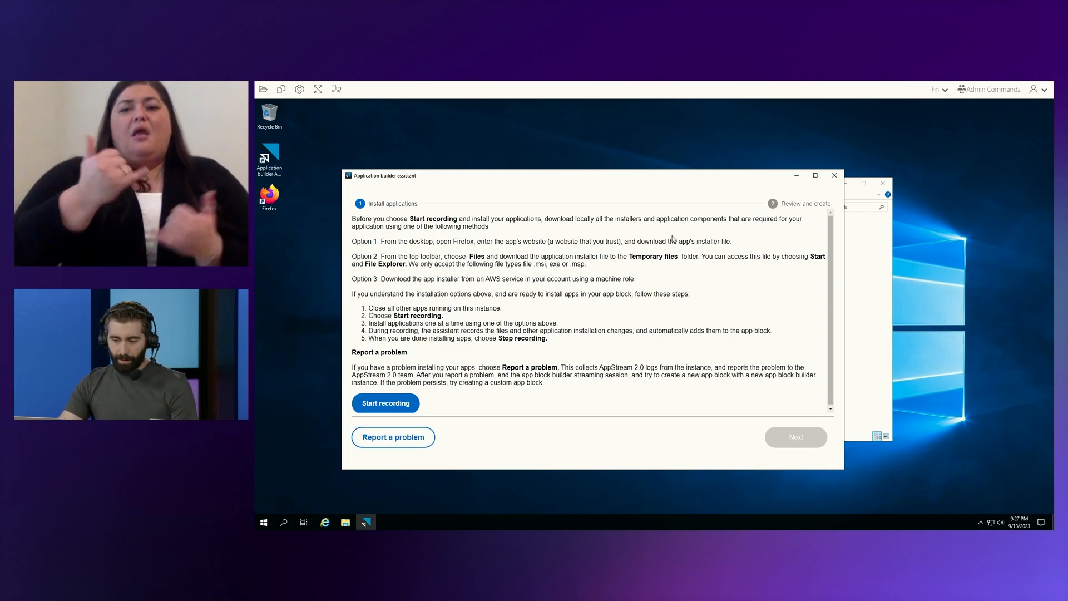
Start recording in the Application builder assistant and run the downloaded VSCodium installer despite the SmartScreen block.
click(390, 403)
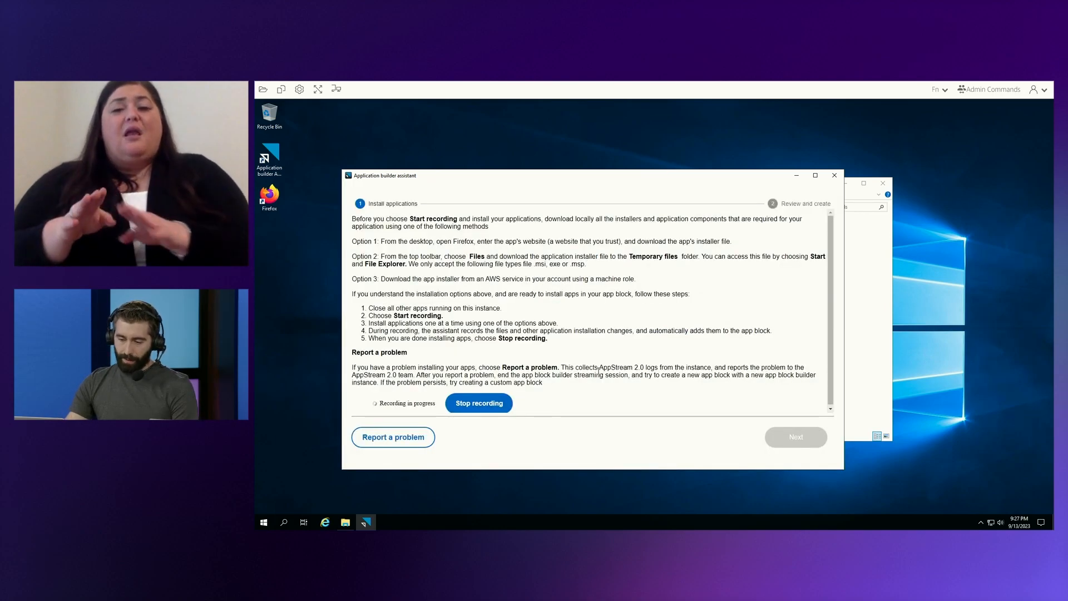
click(856, 336)
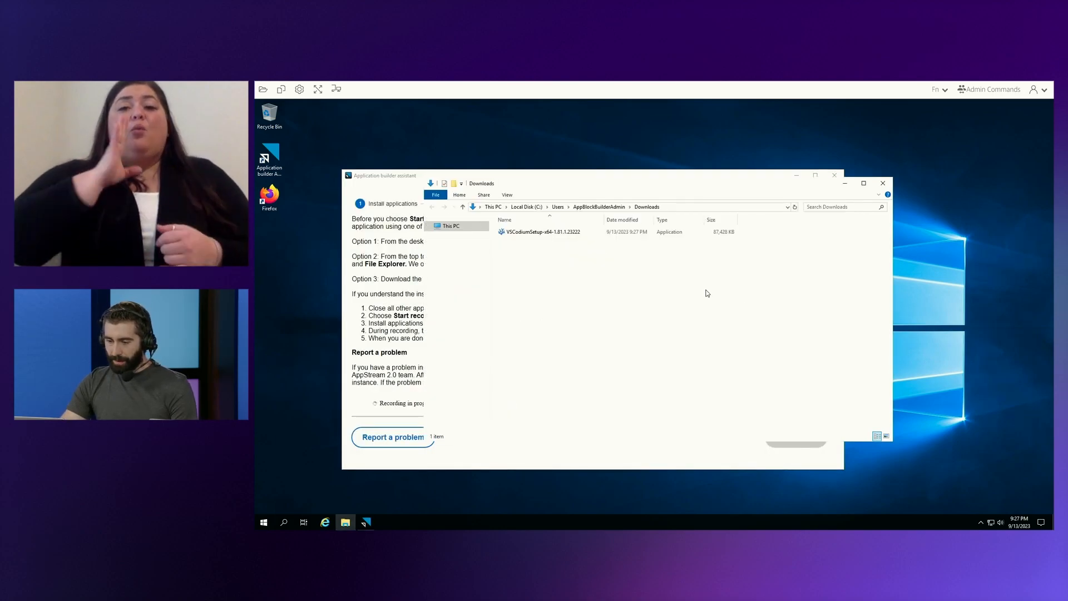
double_click(549, 231)
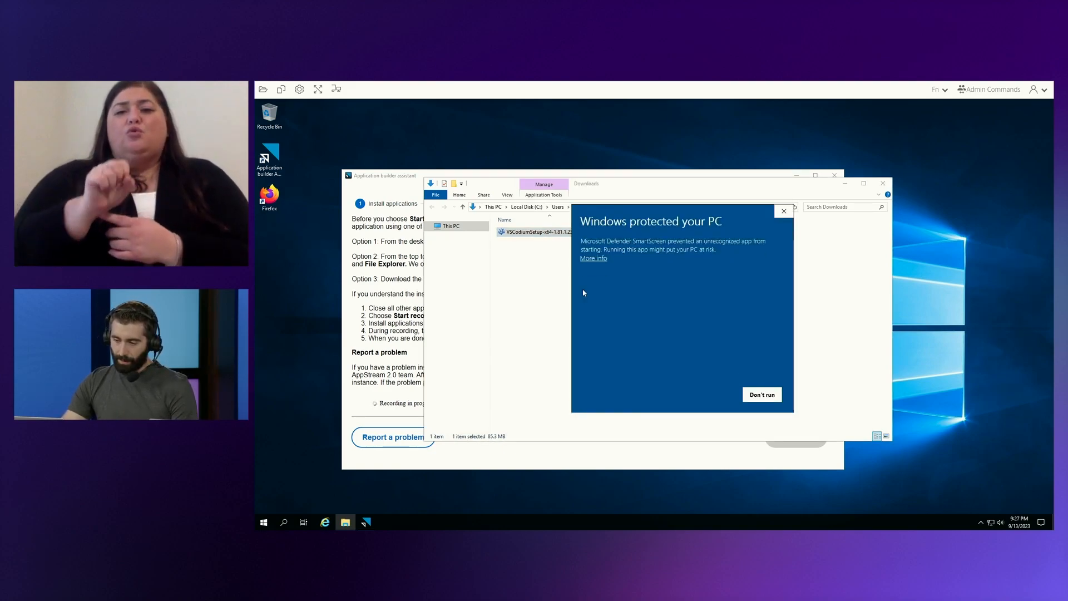
click(594, 258)
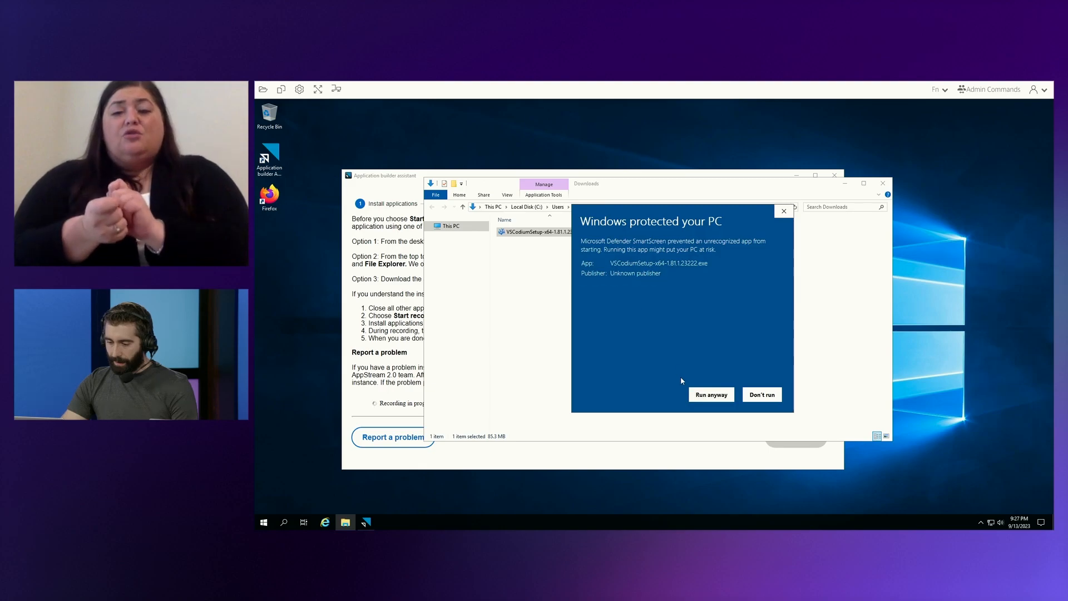
click(701, 393)
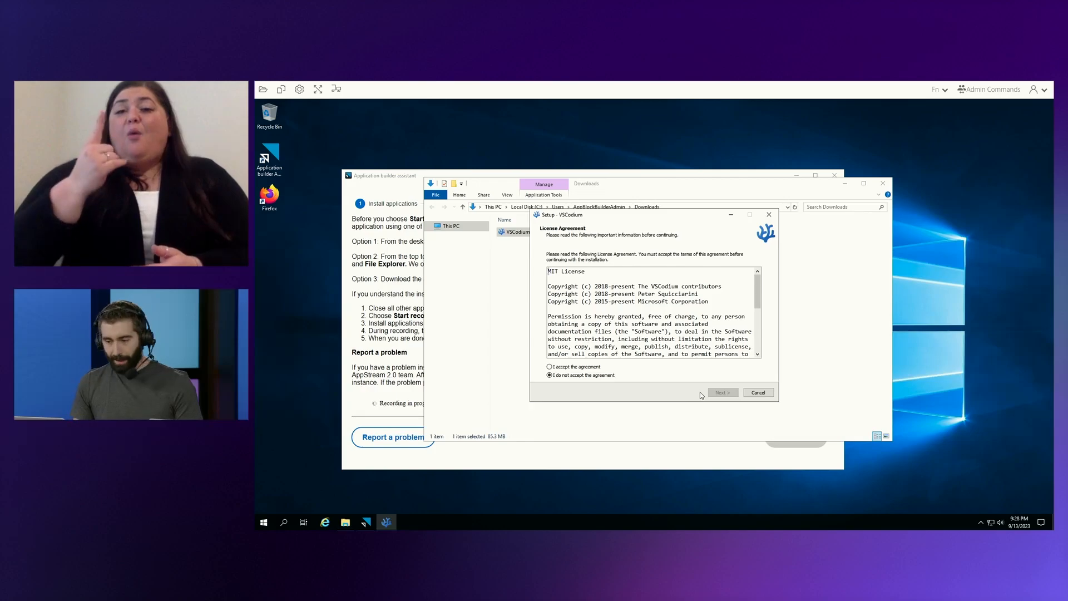
Accept the VSCodium license agreement and install the application with the wizard's default options.
click(582, 368)
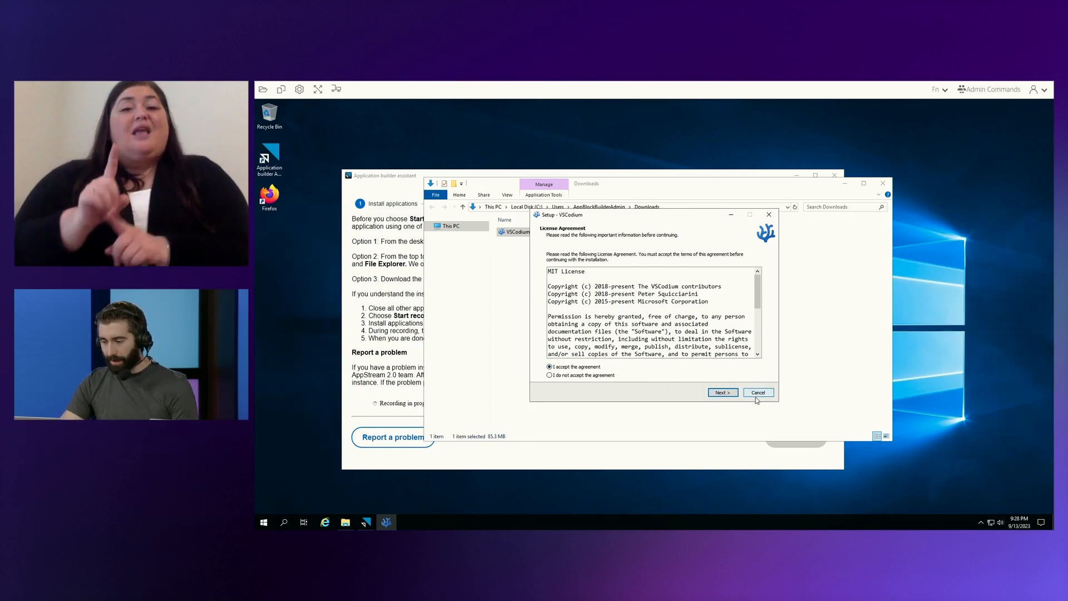
click(723, 393)
click(723, 393)
click(723, 393)
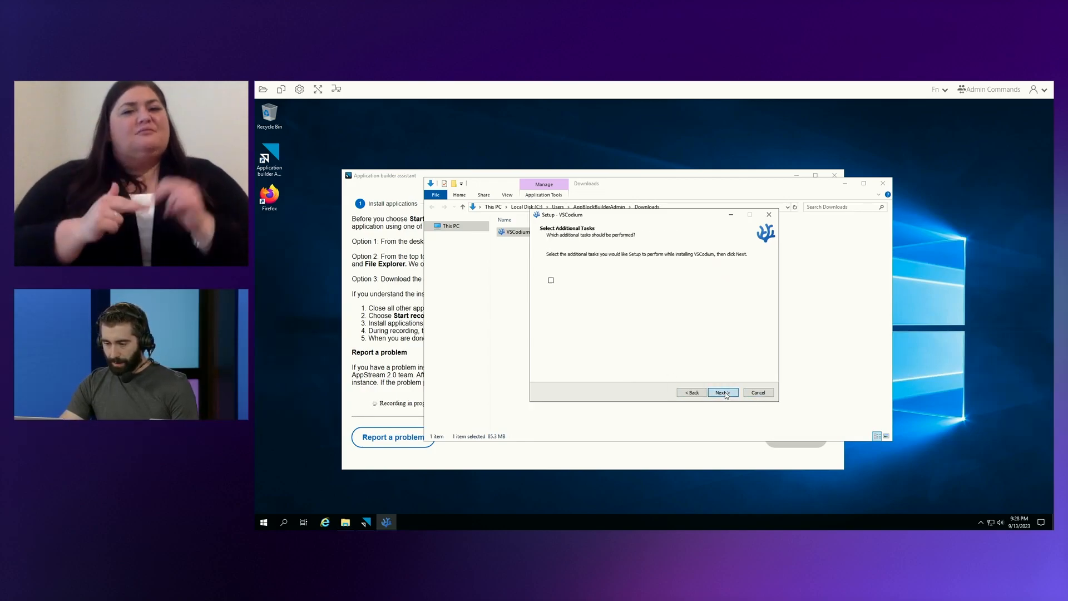
click(723, 393)
click(723, 392)
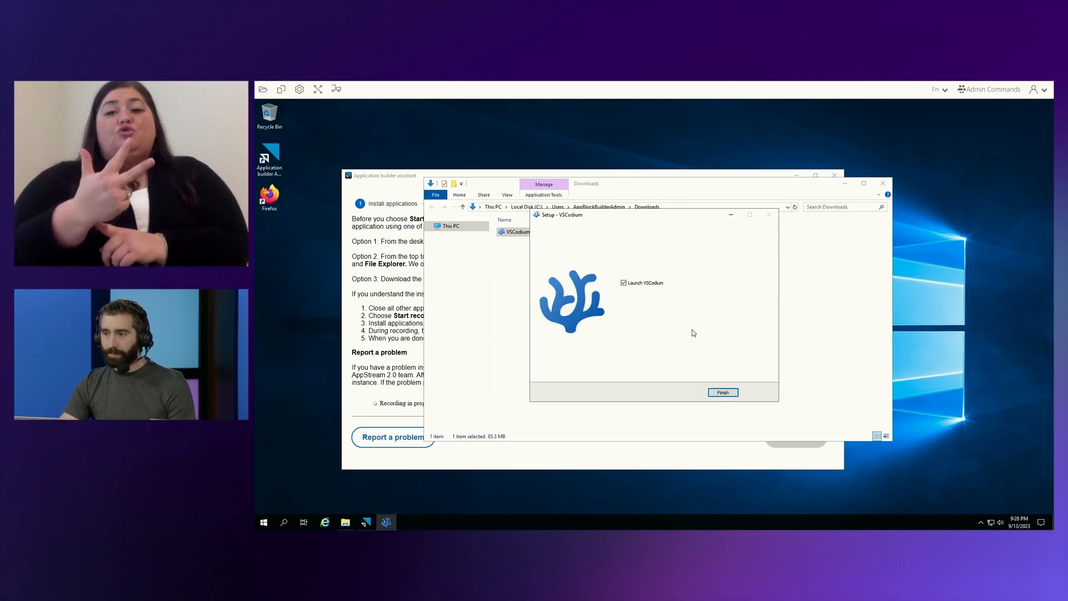
Finish the setup with VSCodium launched, maximize its window for the first run, and close it.
click(737, 393)
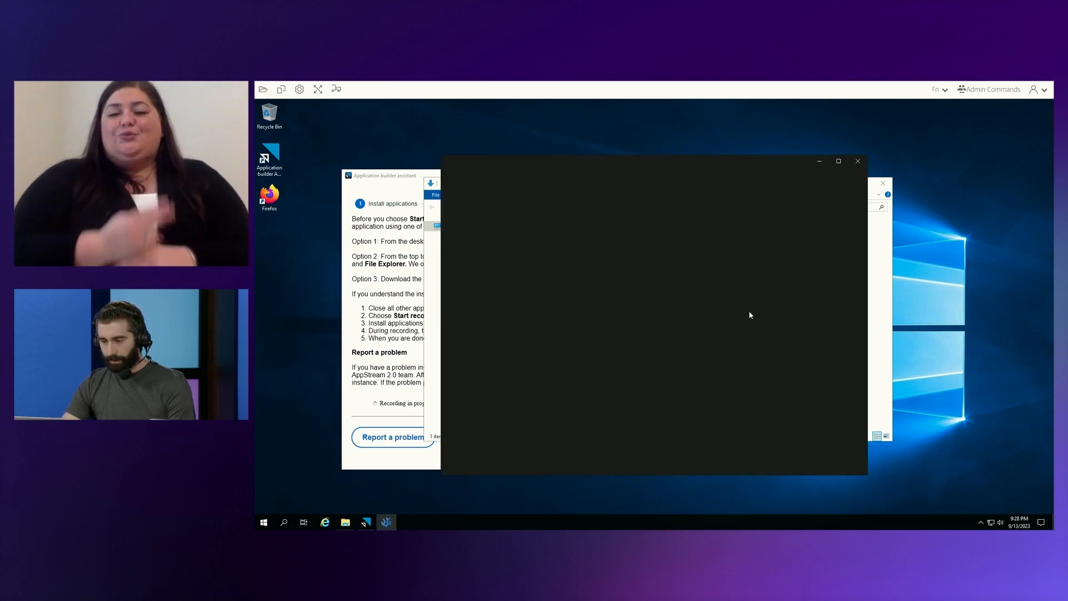
click(840, 161)
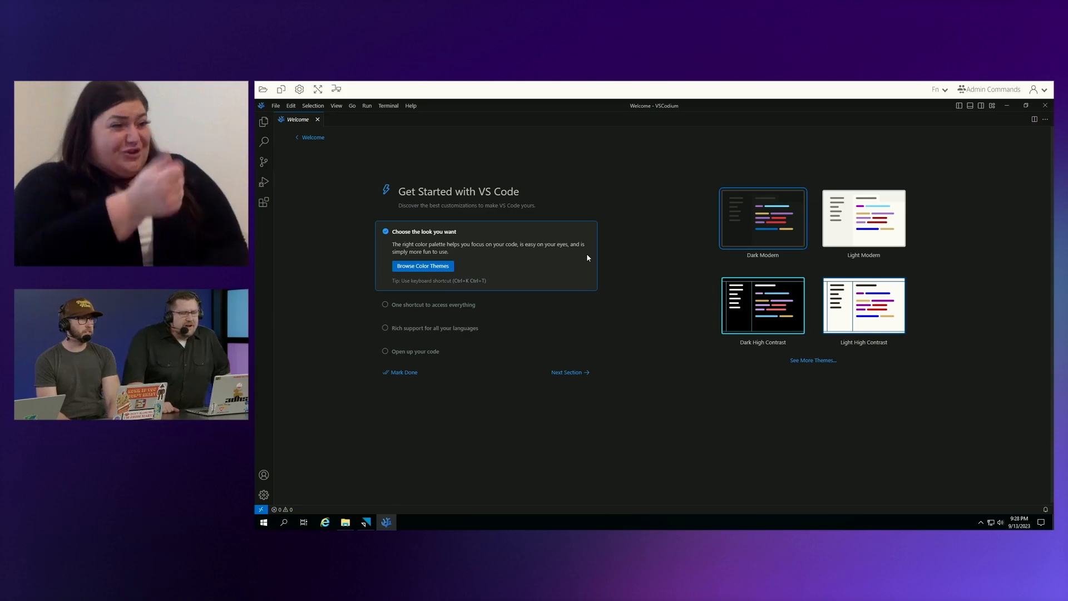
click(1046, 109)
Stop the installation recording in the Application builder assistant.
click(382, 442)
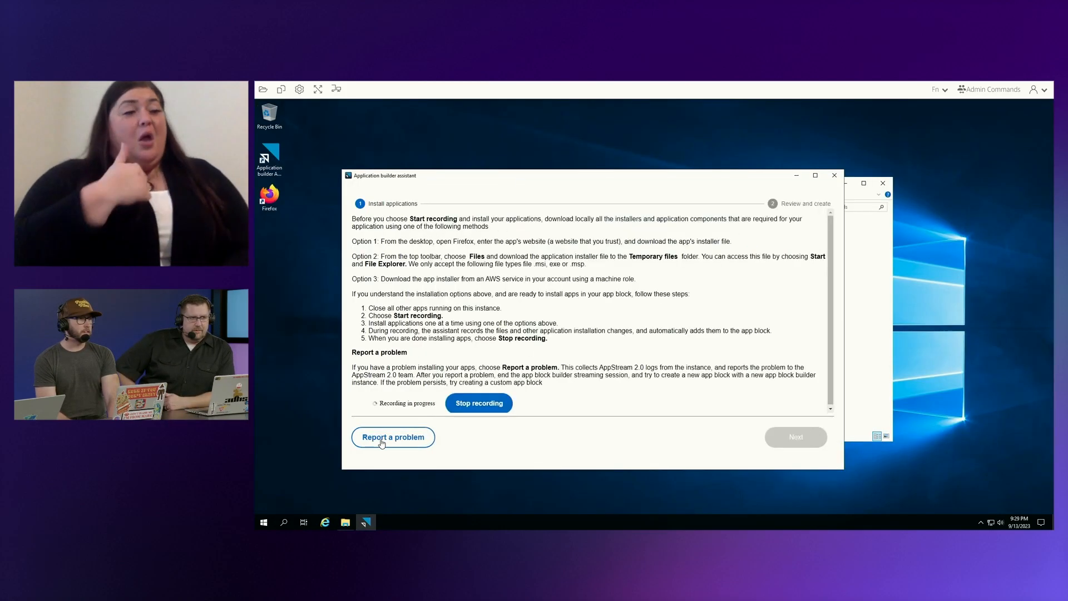
click(566, 373)
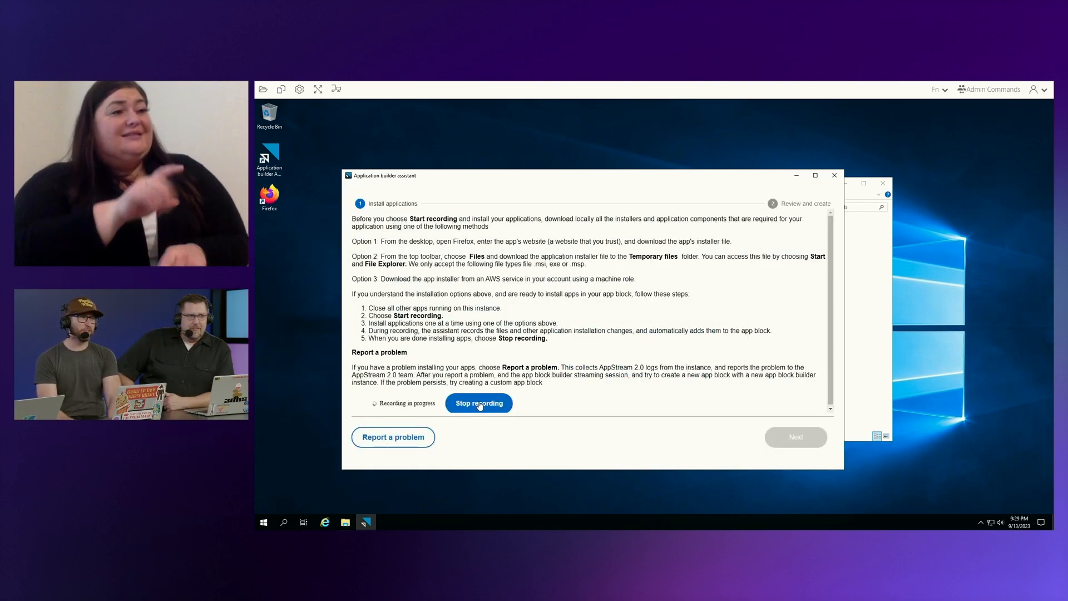
click(479, 404)
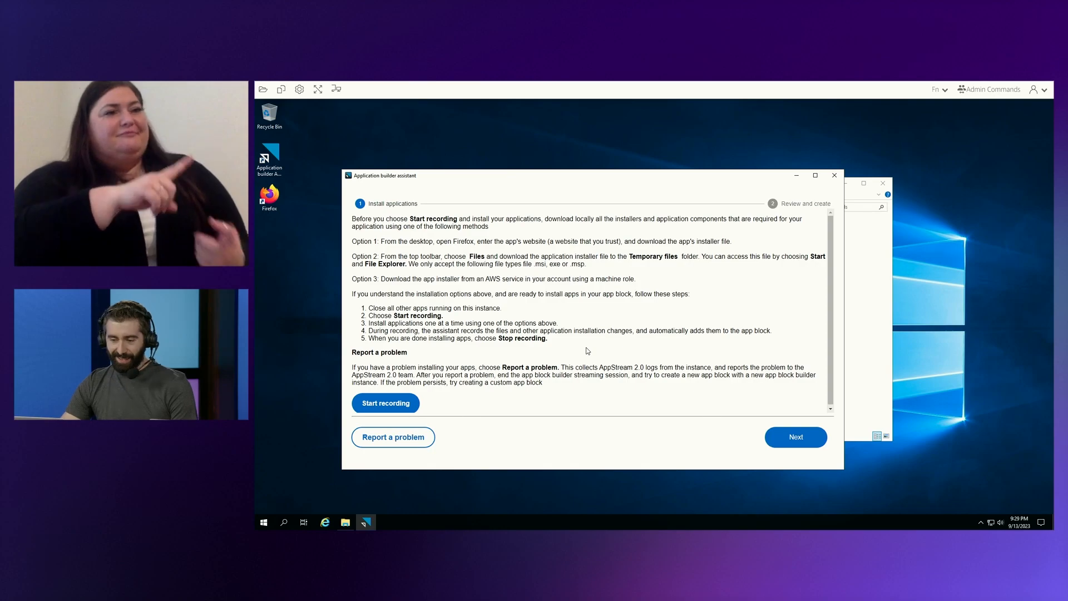
Close the Downloads folder window, proceed to the assistant's review, and finish the app block creation and disconnect.
click(881, 184)
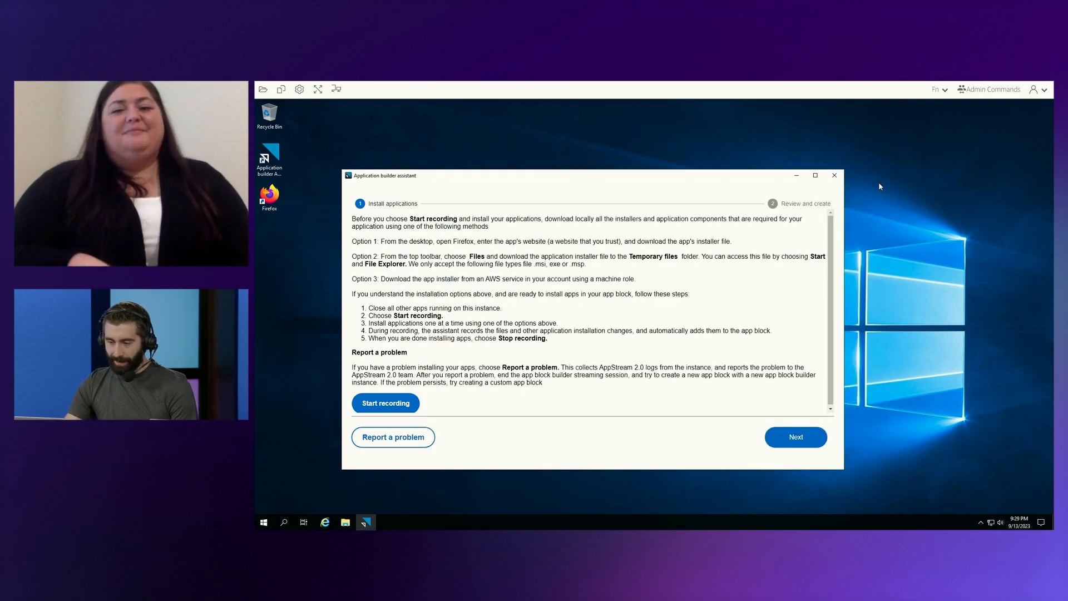
click(812, 445)
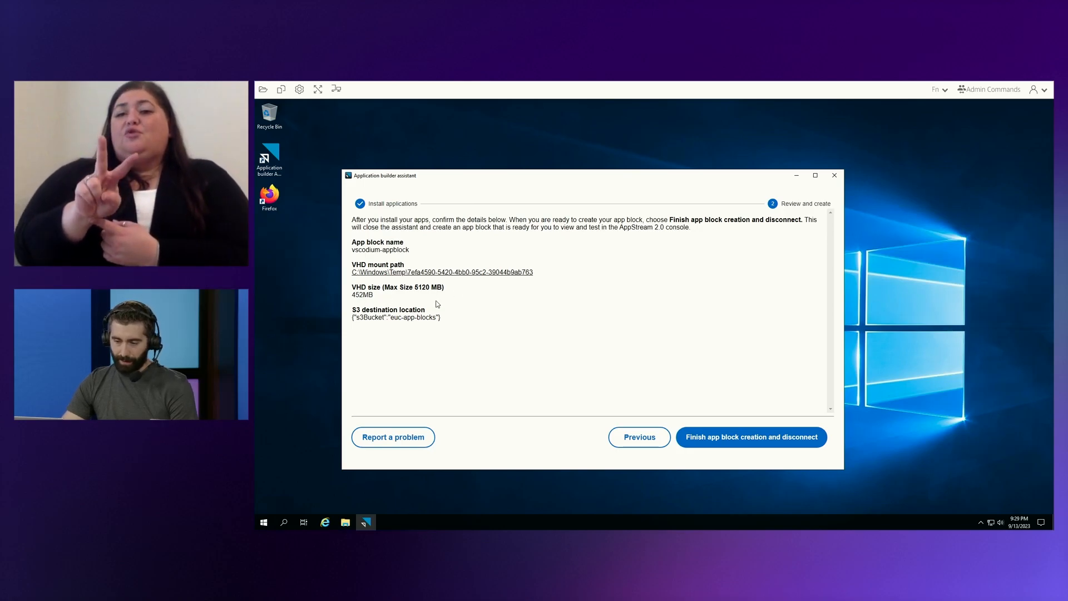
click(748, 439)
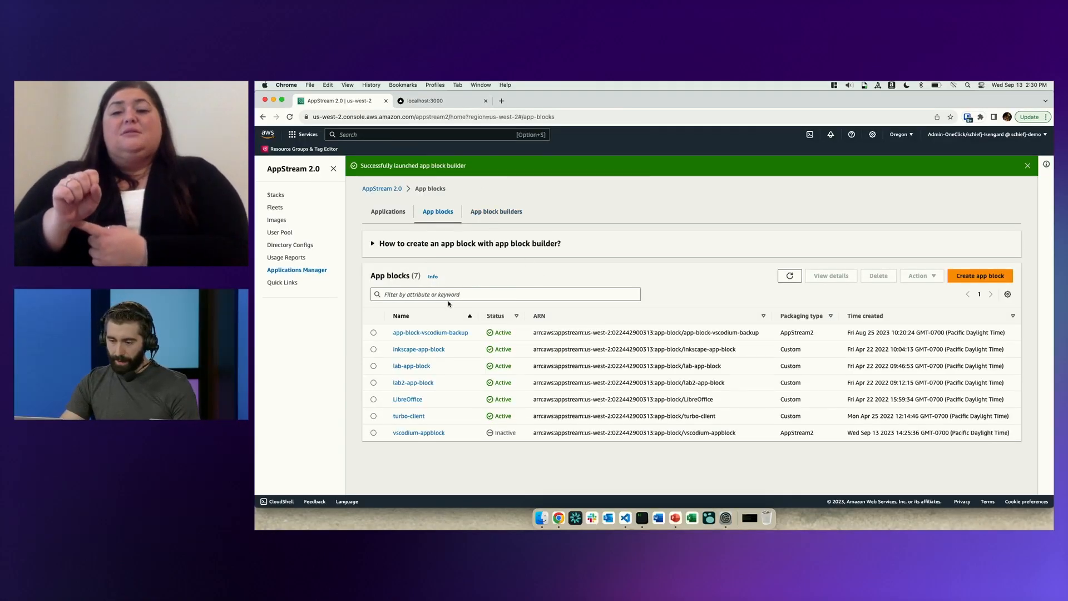
Check the app block builder's status in the AppStream 2.0 console and review the details of vscodium-appblock.
click(485, 215)
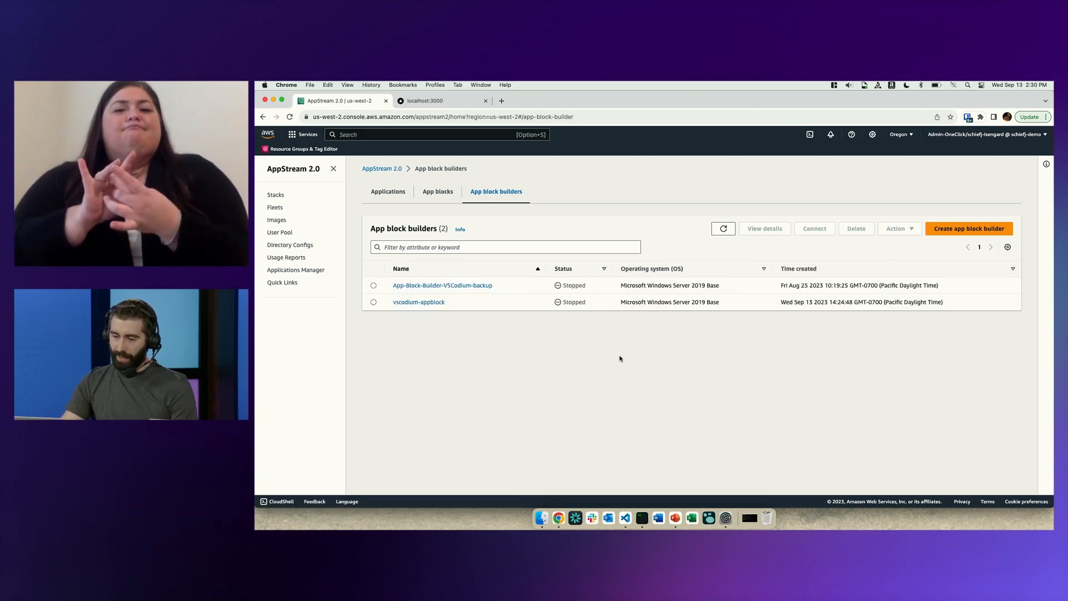
click(440, 194)
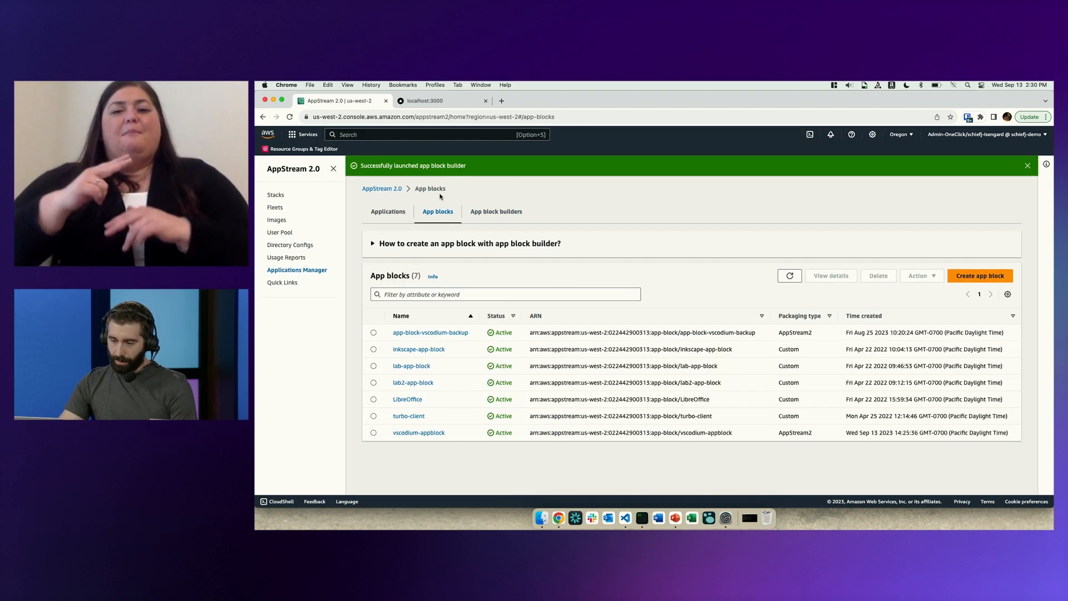
click(428, 433)
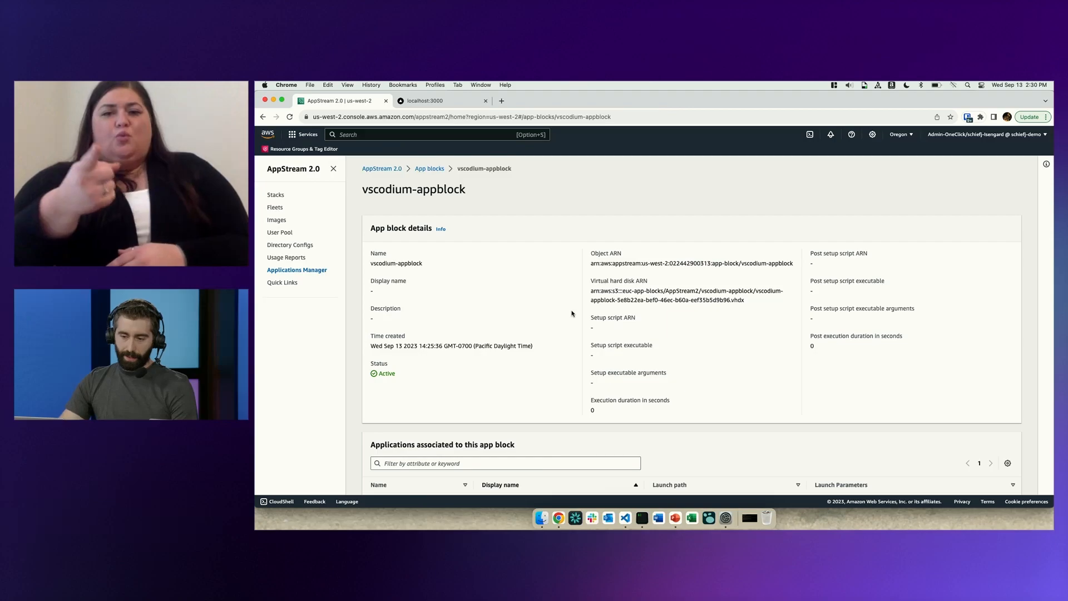
click(431, 169)
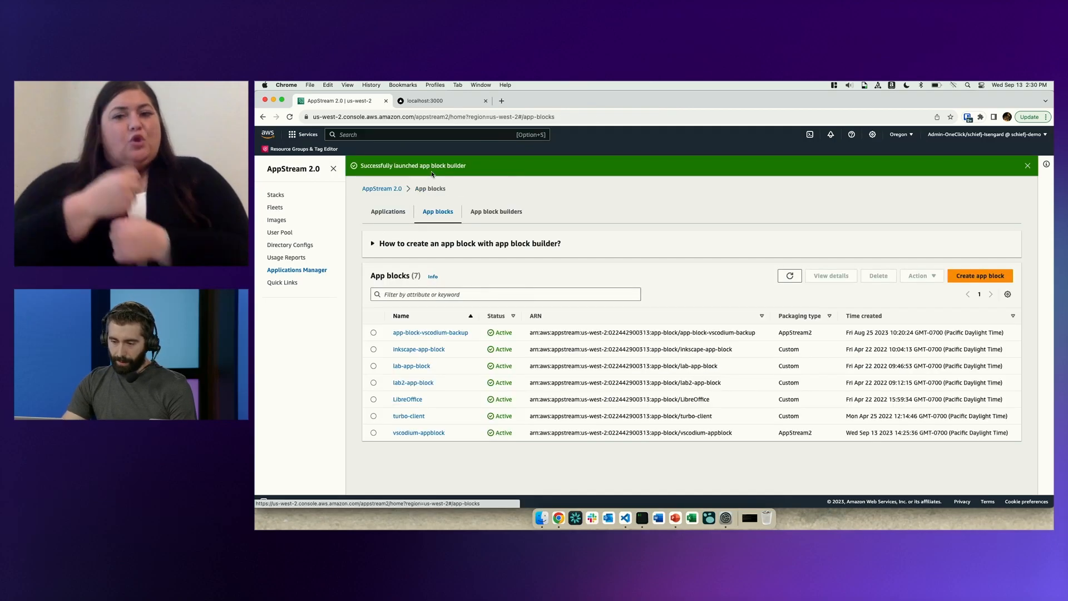
Begin creating a new AppStream 2.0 application and name it VSCodium.
click(389, 212)
click(960, 228)
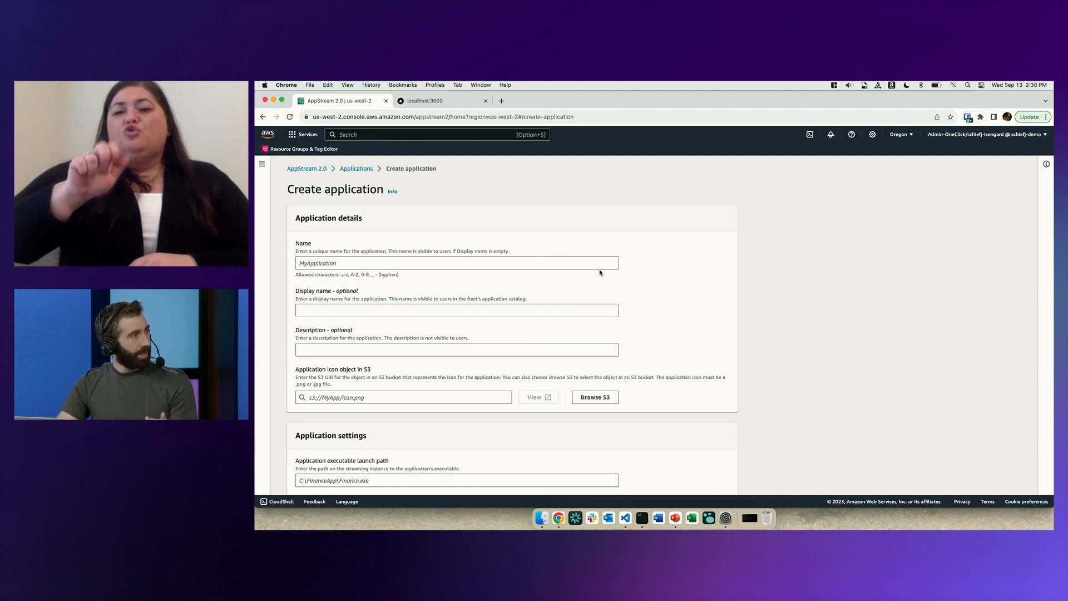
click(487, 258)
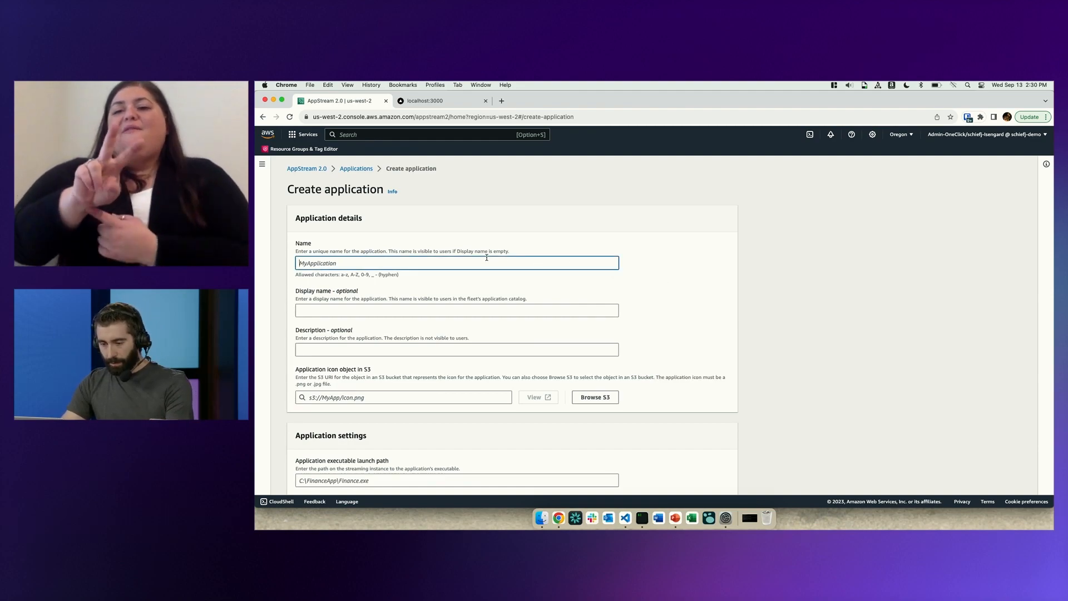
text(VSCodiuym)
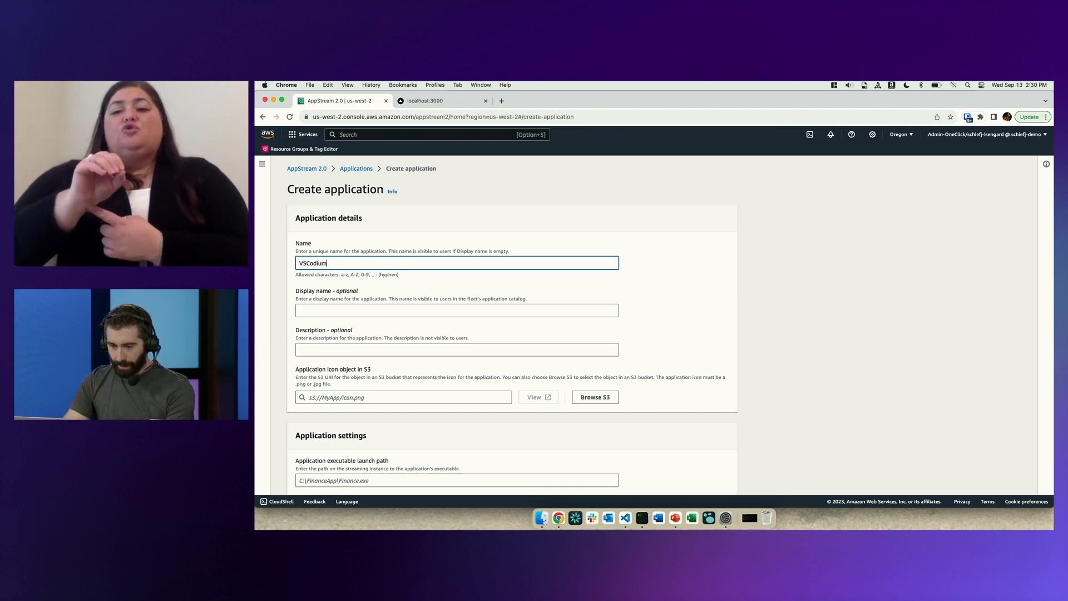
Choose codium_cnl.png from the application icons folder of the euc-app-blocks S3 bucket as the application icon.
scroll(452, 348, down, 2)
click(370, 348)
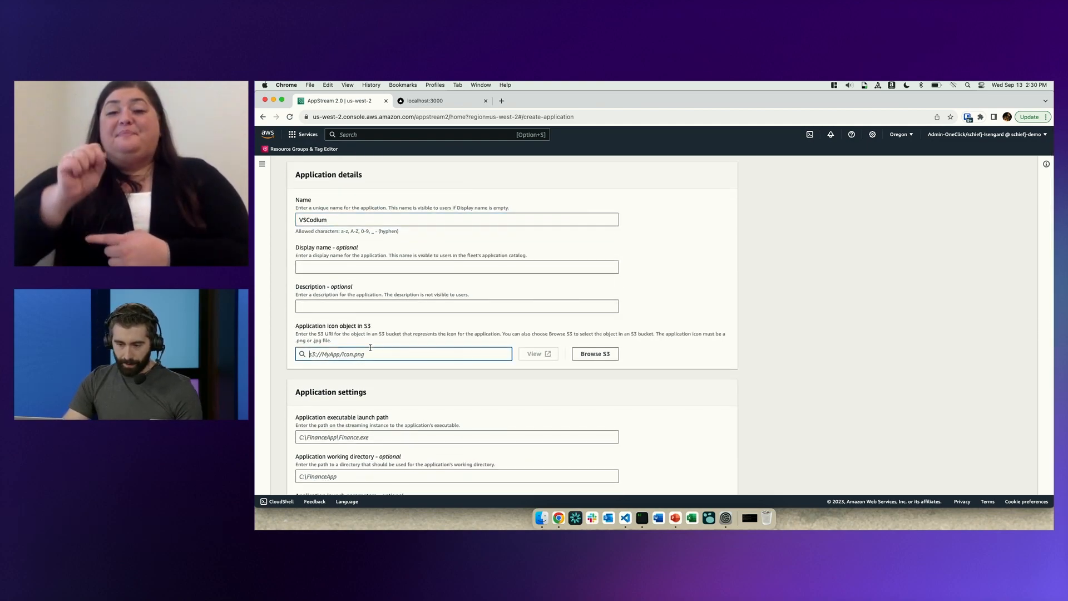
click(595, 354)
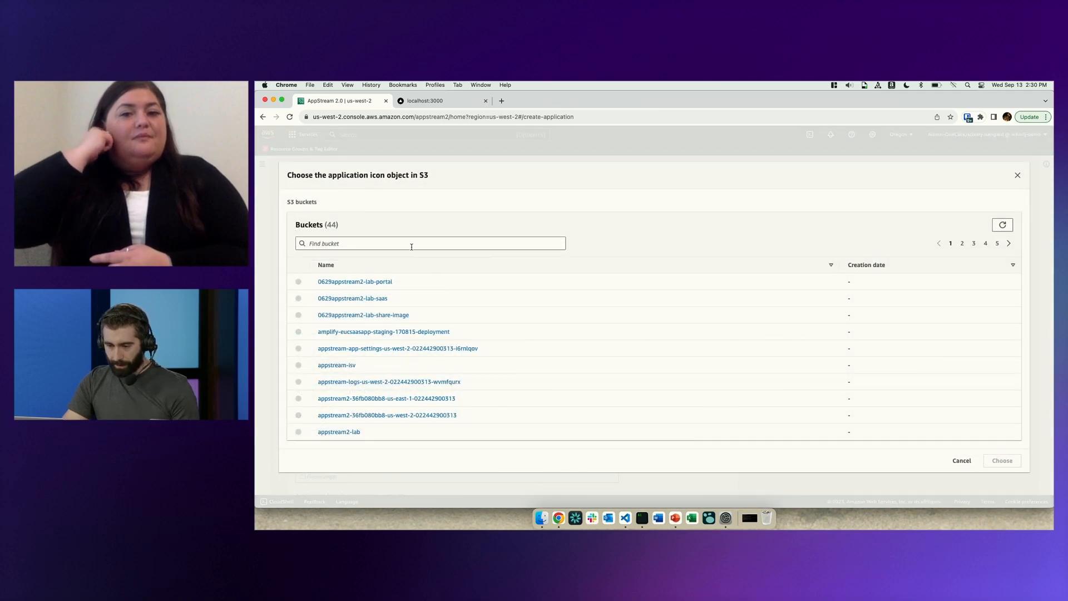
click(412, 247)
text(euc)
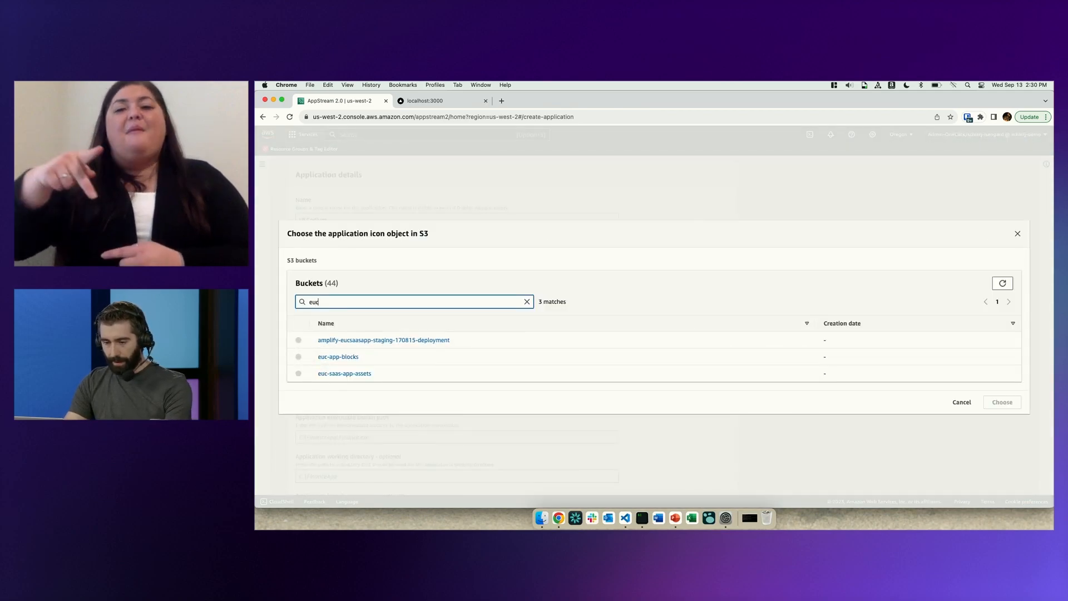
click(330, 359)
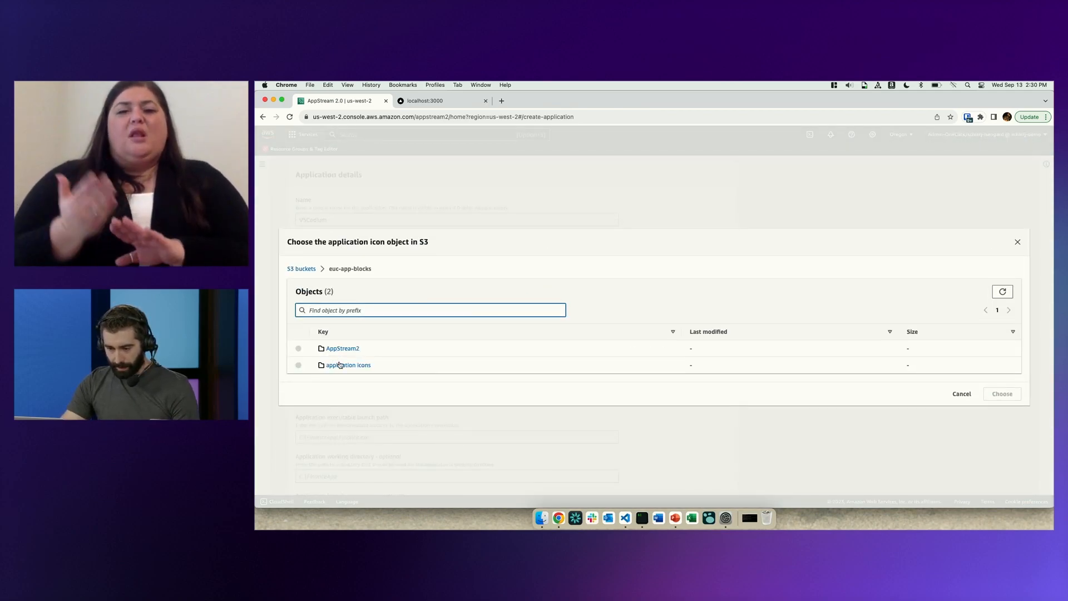
click(337, 365)
click(299, 356)
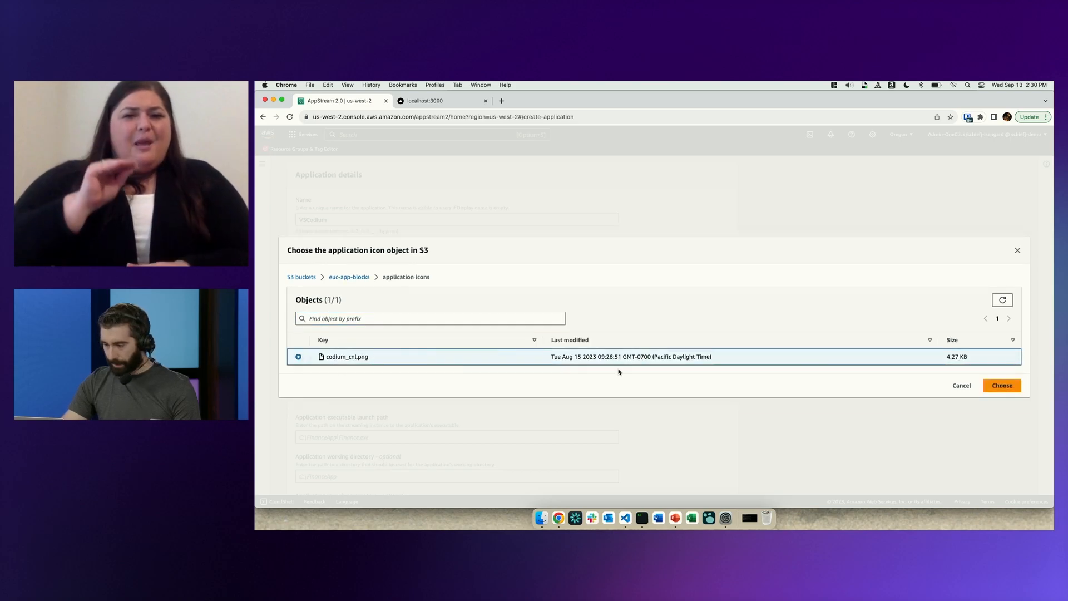
click(1011, 385)
Switch to demo_notes.md in Visual Studio Code and copy the app path C:\Program Files\VSCodium\VSCodium.exe.
scroll(641, 354, down, 5)
key(Tab)
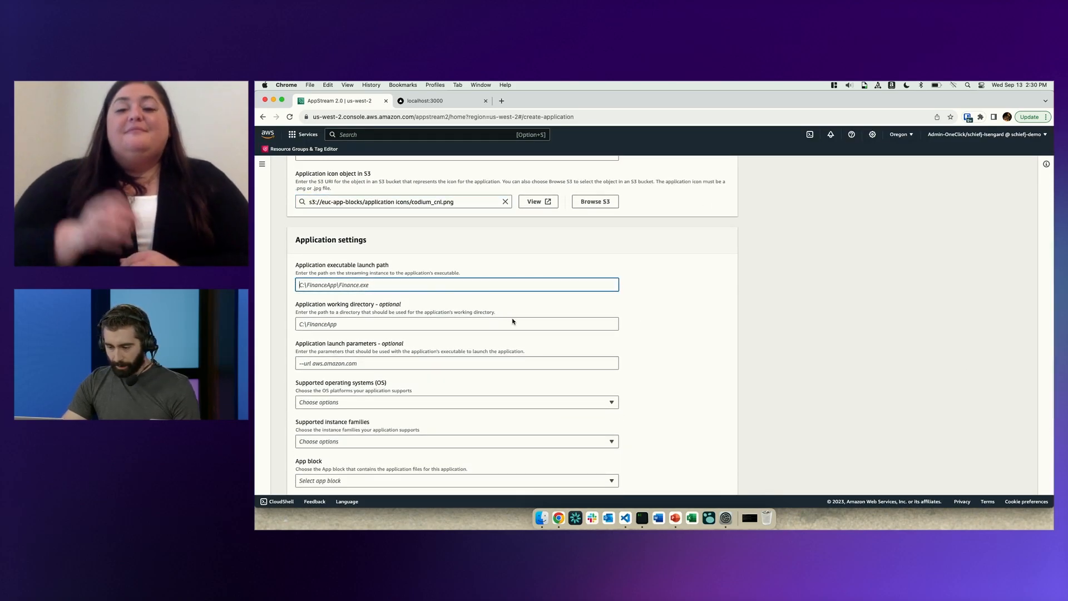
click(678, 401)
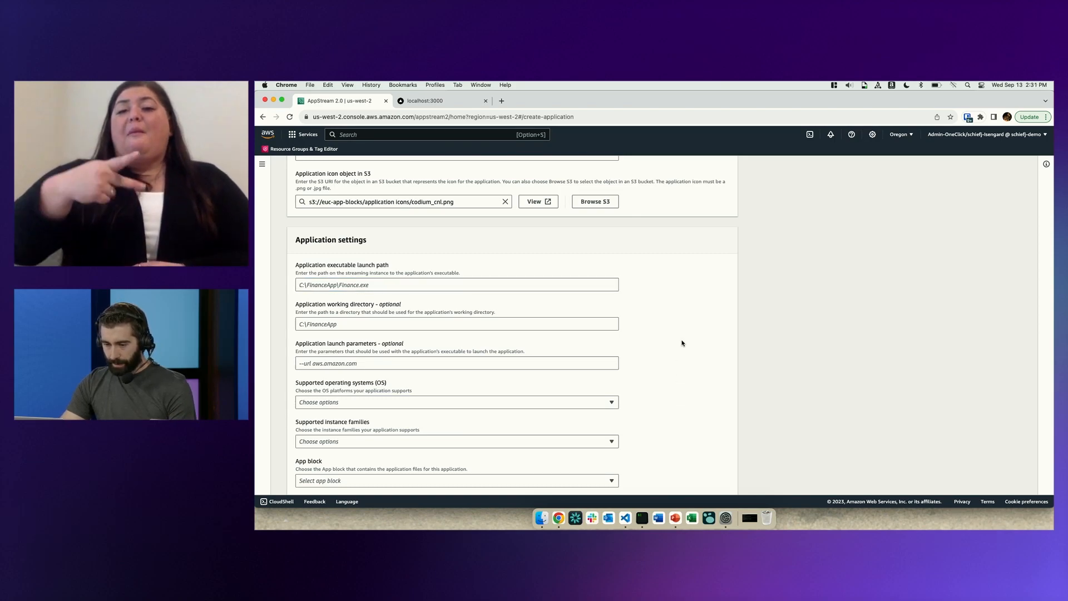
key(ctrl+Up)
click(908, 195)
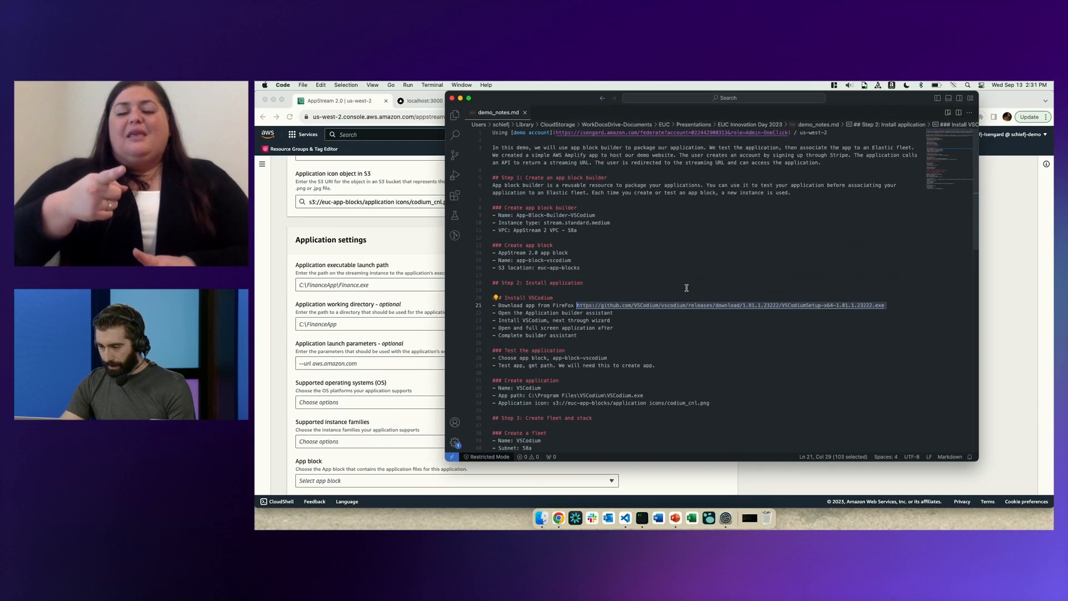
scroll(652, 331, down, 3)
click(653, 336)
drag(652, 336, 529, 337)
key(super+c)
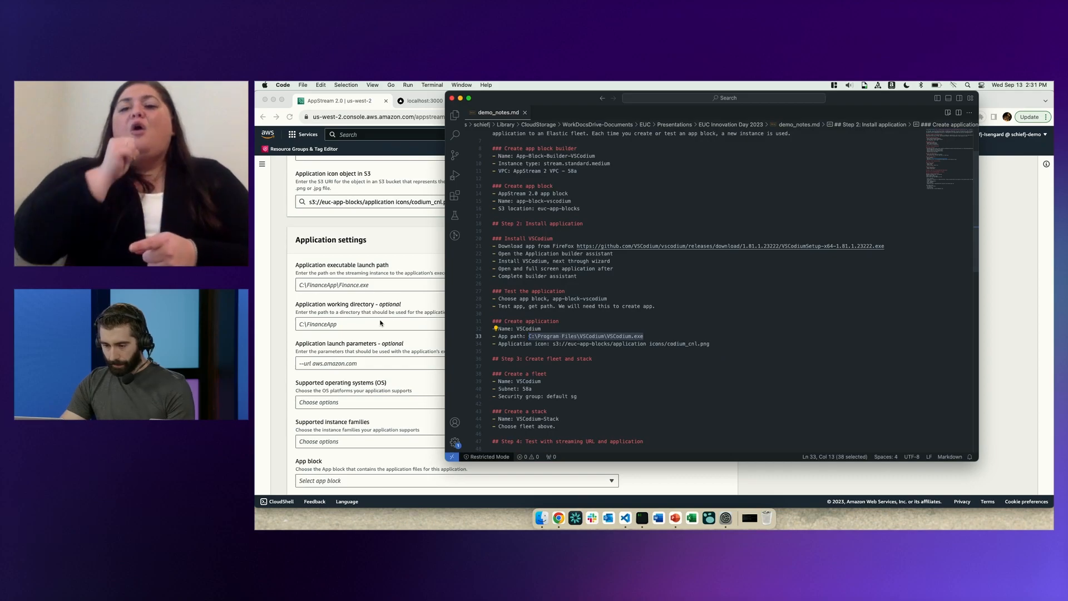
Back in the AppStream console, set the application executable launch path to C:\Program Files\VSCodium\VSCodium.exe.
click(354, 291)
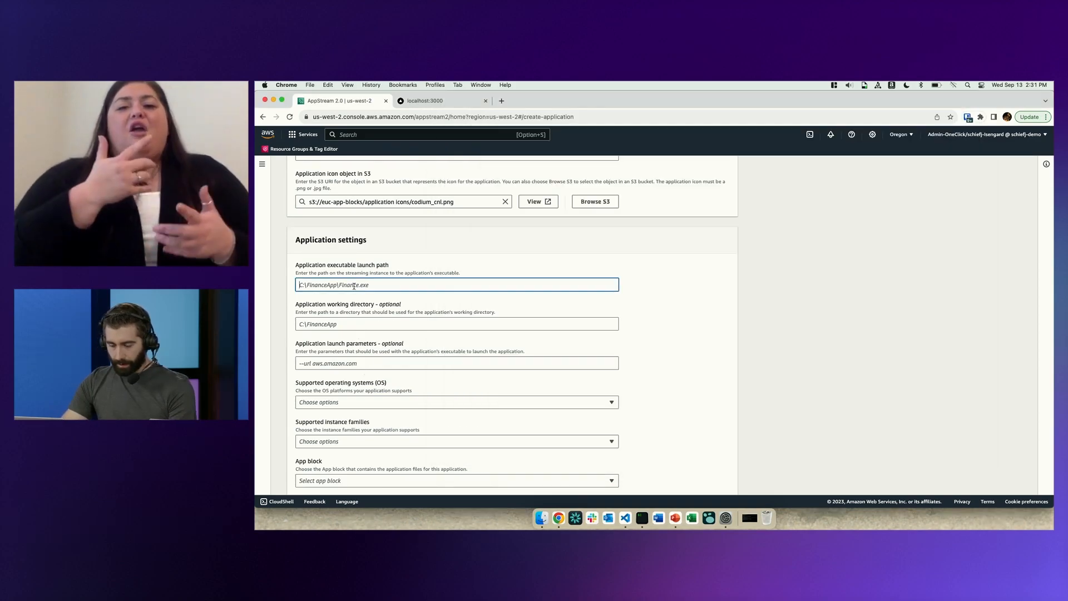
key(super+v)
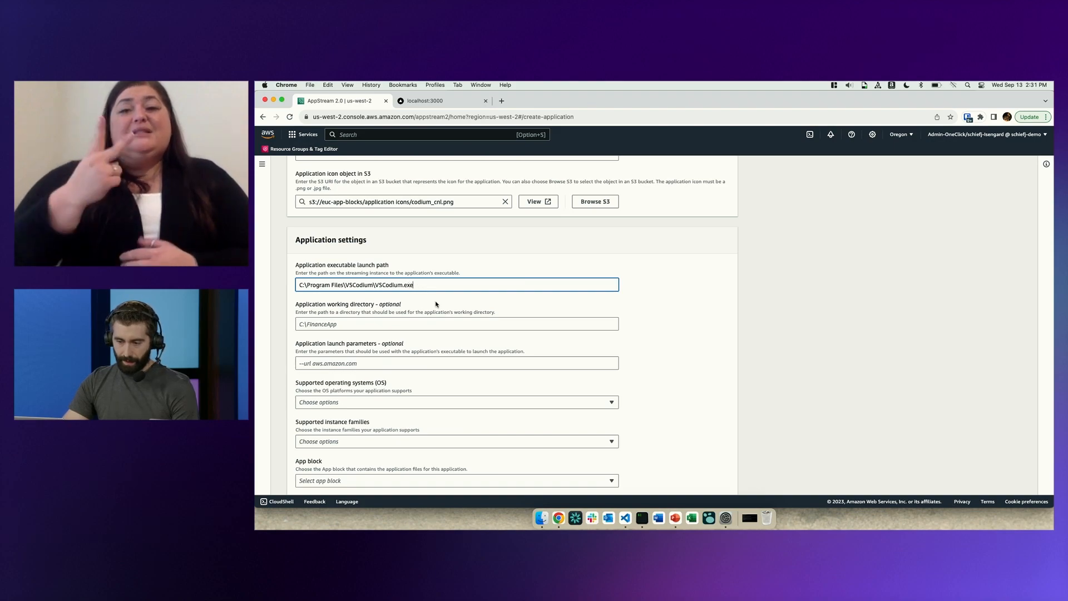
scroll(451, 321, down, 1)
click(384, 308)
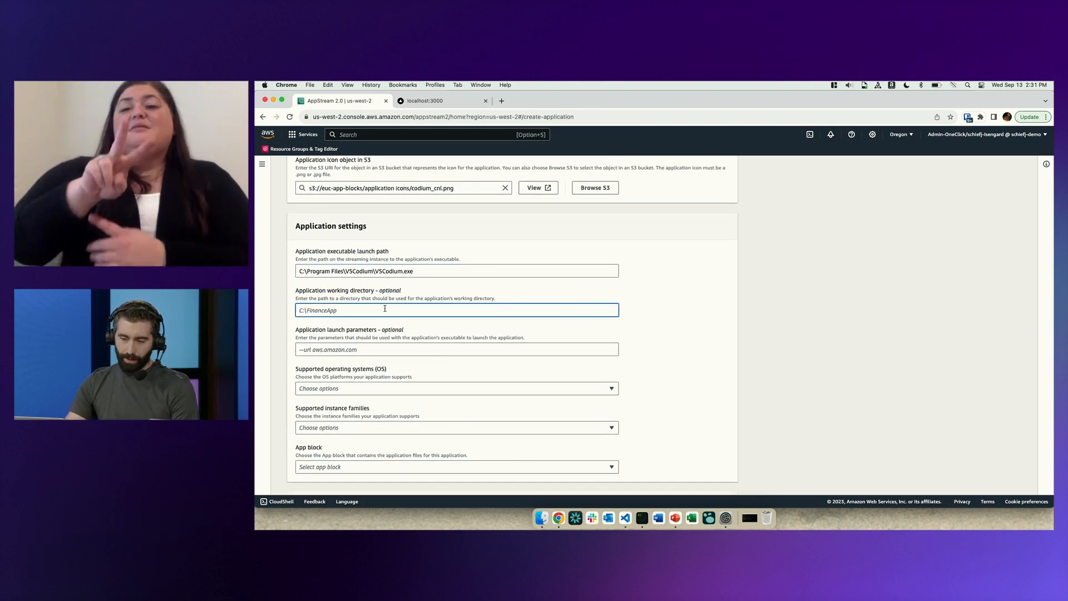
Set the application's supported operating system to Microsoft Windows Server 2019 Base and its supported instance family to General purpose.
click(379, 350)
scroll(378, 351, down, 3)
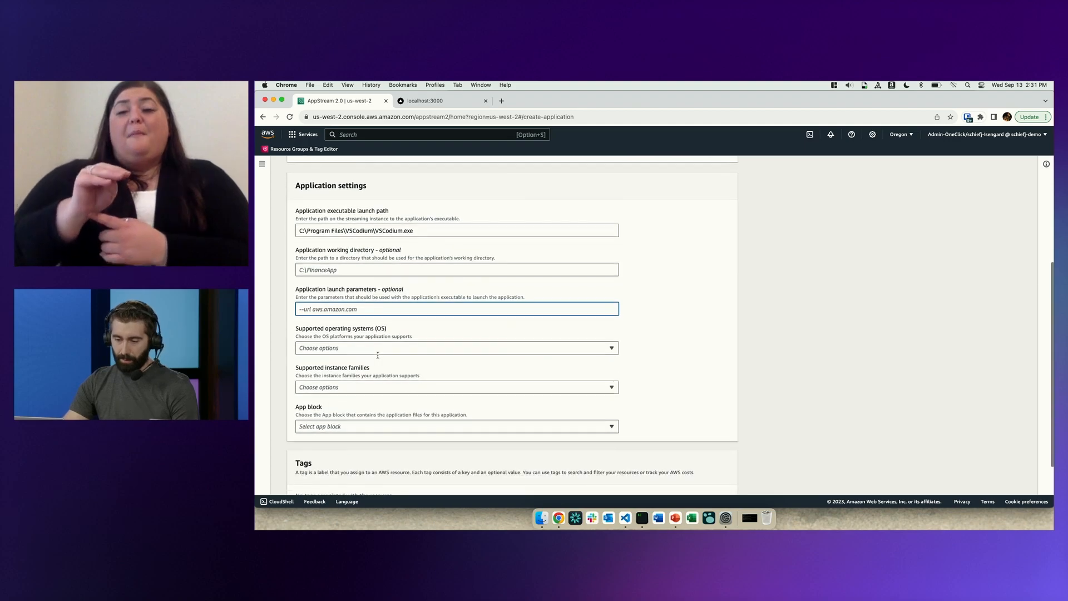
click(377, 348)
click(363, 363)
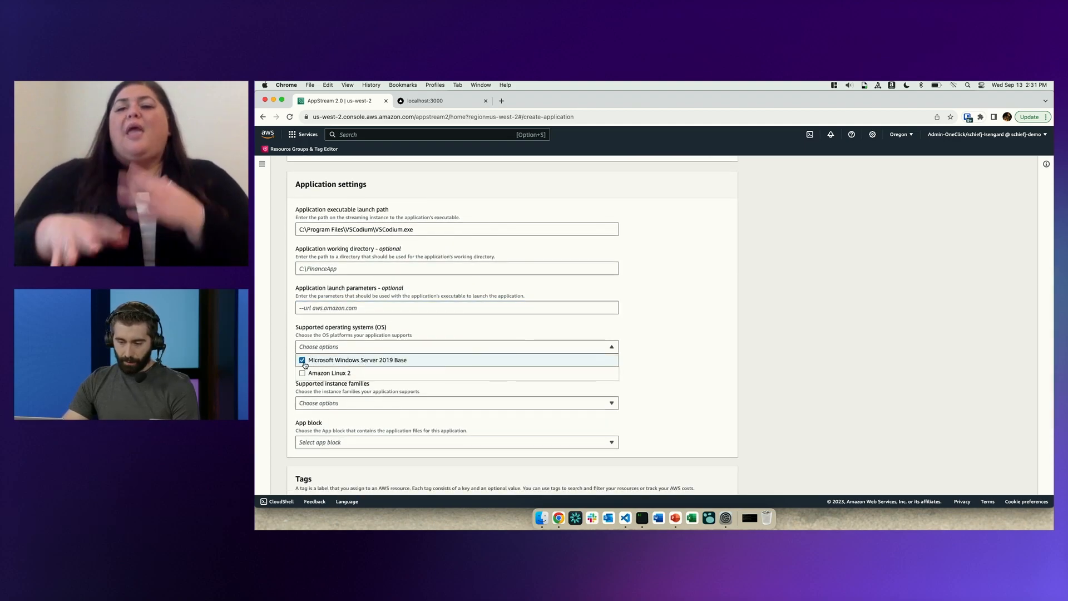
click(520, 335)
scroll(453, 374, down, 1)
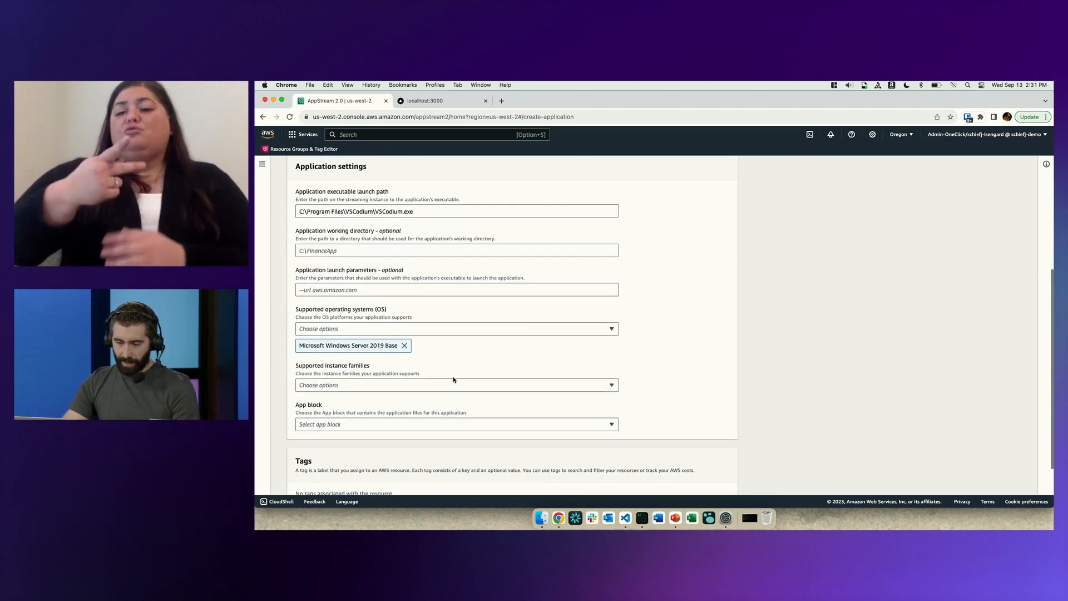
click(436, 384)
click(367, 405)
Assign the vscodium-appblock app block to the application and create the application.
scroll(411, 407, down, 3)
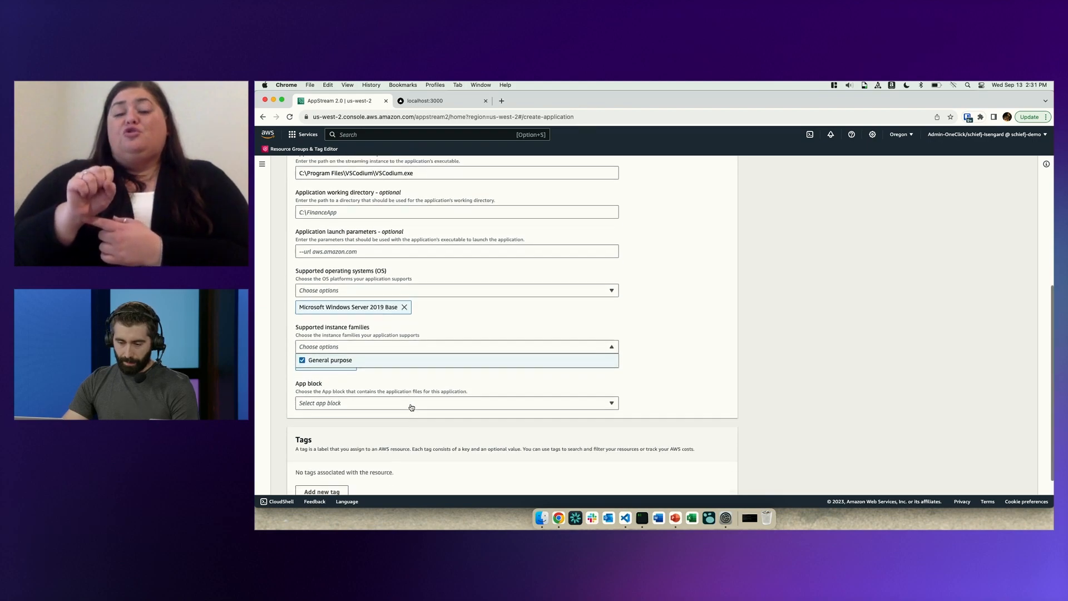
click(408, 413)
click(407, 399)
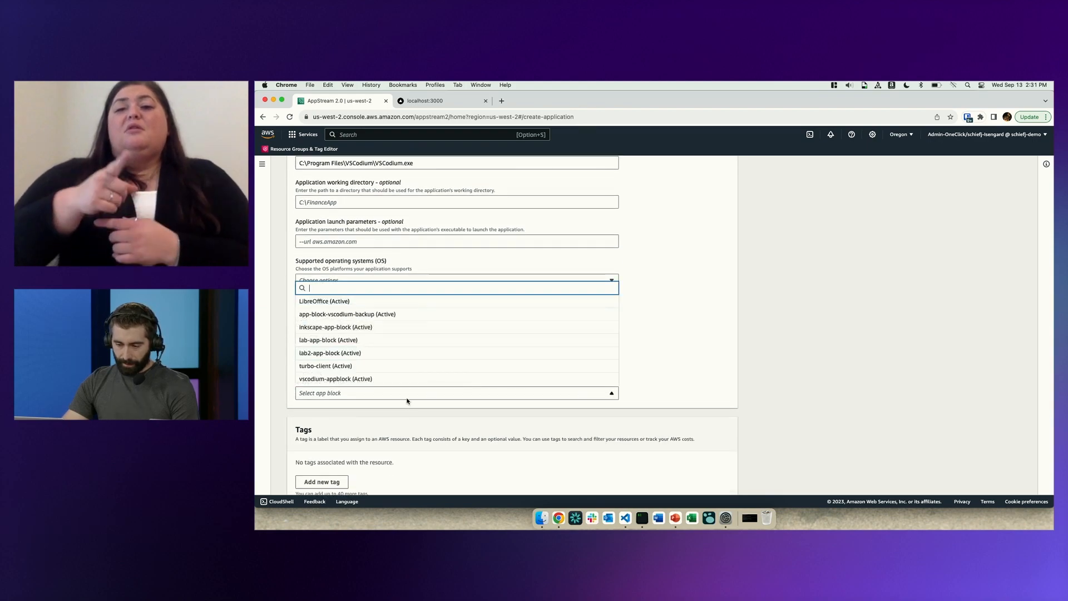
click(381, 380)
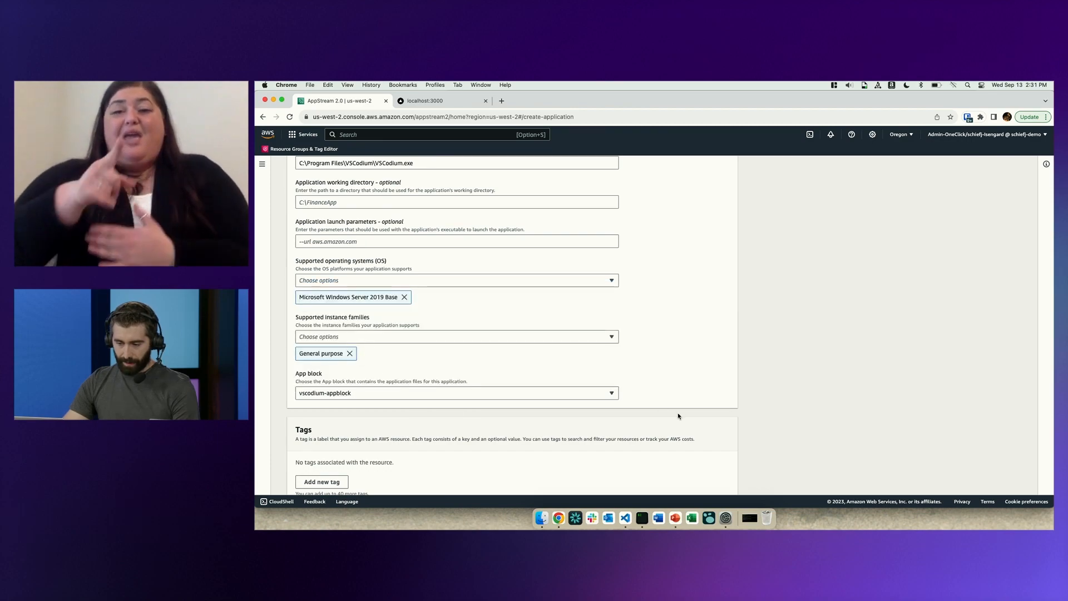
scroll(678, 412, down, 3)
click(680, 479)
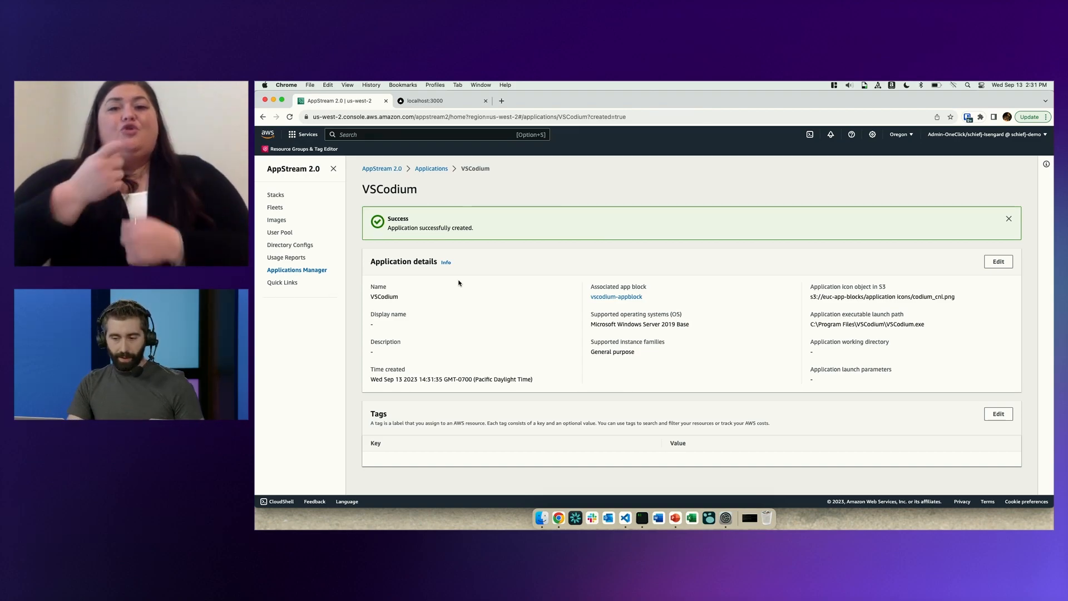
Start creating a new AppStream 2.0 fleet with the Elastic fleet type and continue to its configuration.
click(276, 208)
click(982, 203)
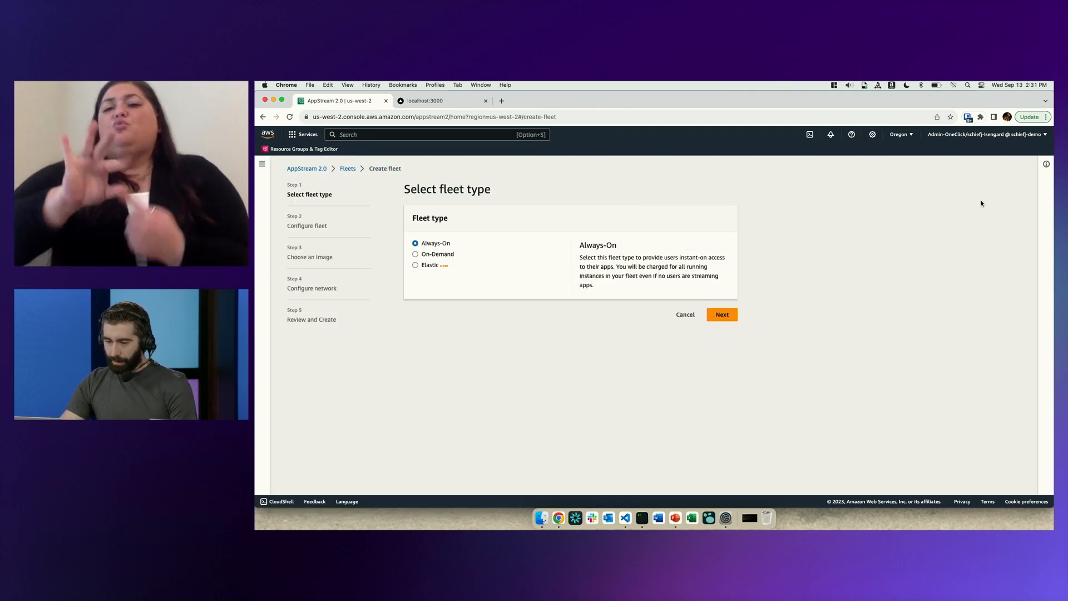
click(430, 266)
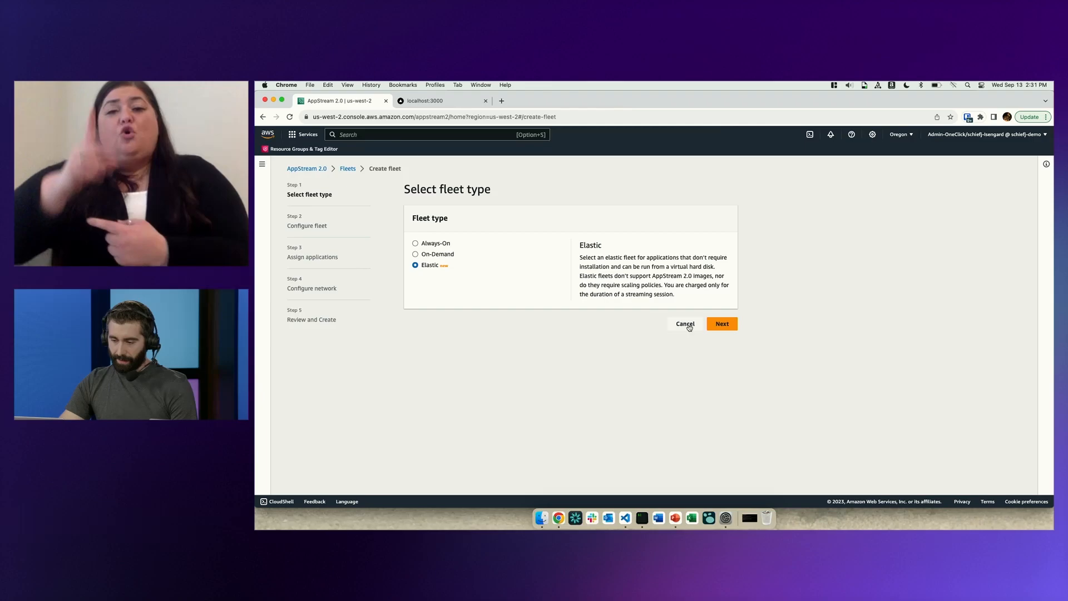
click(722, 315)
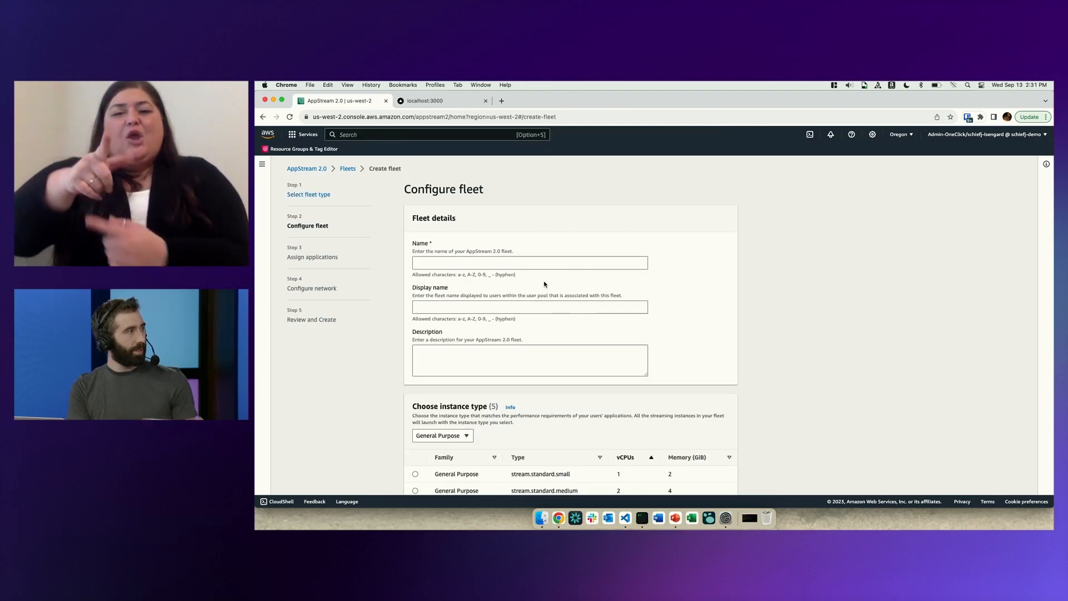
Name the fleet VScodium-fleet and choose the stream.standard.medium instance type.
click(464, 259)
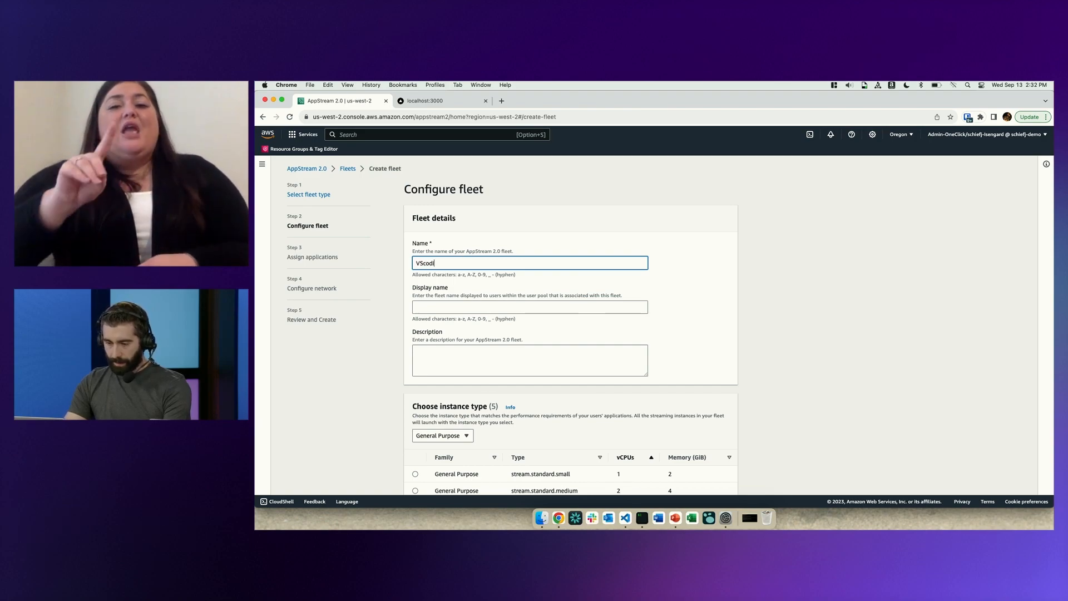
text(VScodium-fleet)
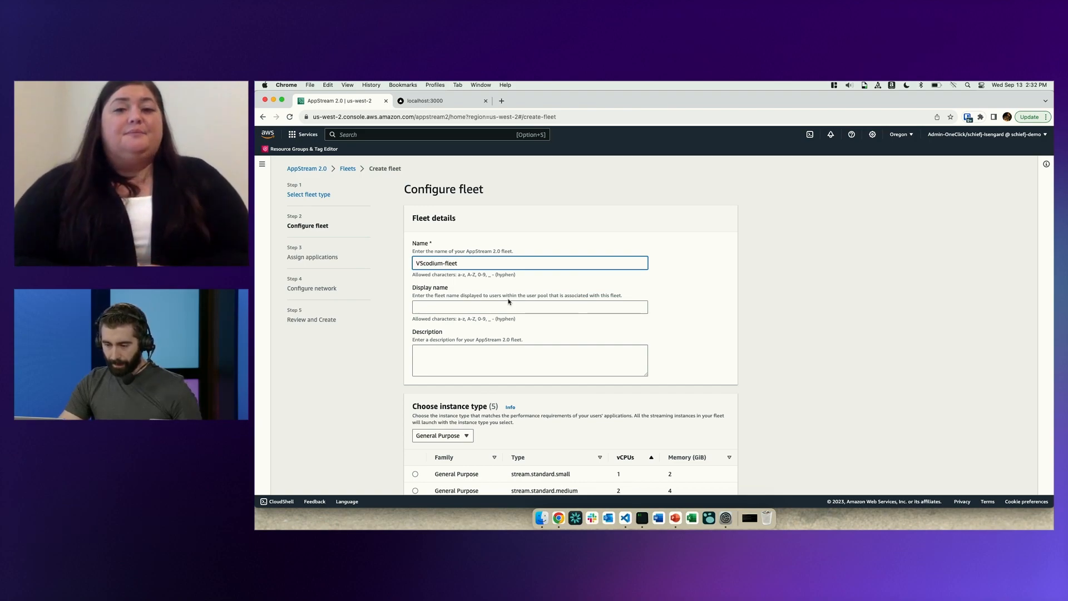
scroll(508, 302, down, 5)
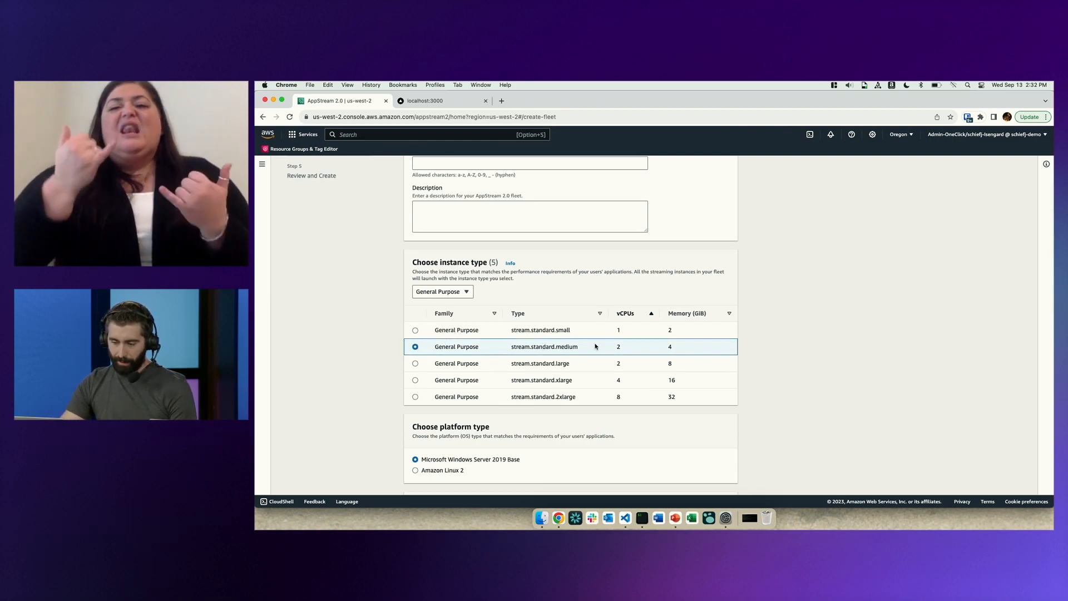
Examine the fleet's user session limits and the available stream view options.
scroll(595, 343, down, 5)
scroll(657, 351, down, 4)
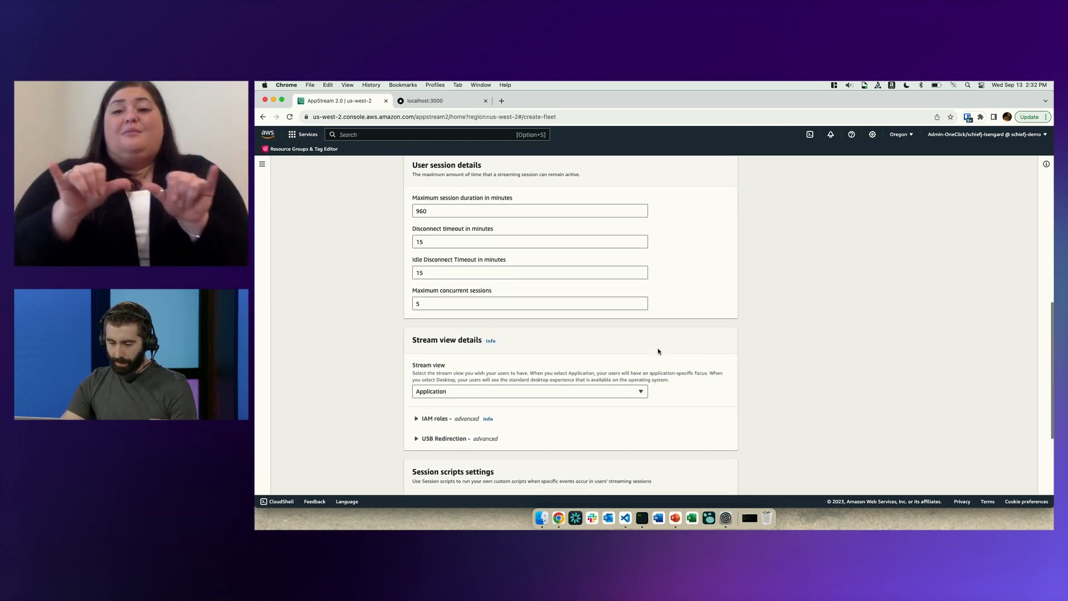
scroll(658, 351, down, 1)
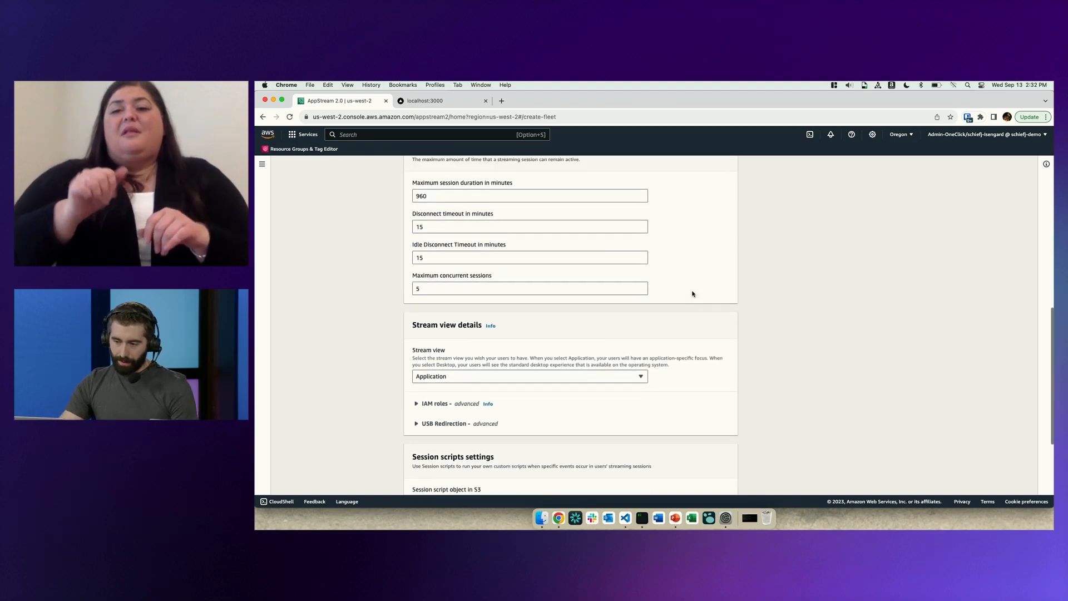
scroll(693, 294, up, 2)
scroll(692, 294, down, 1)
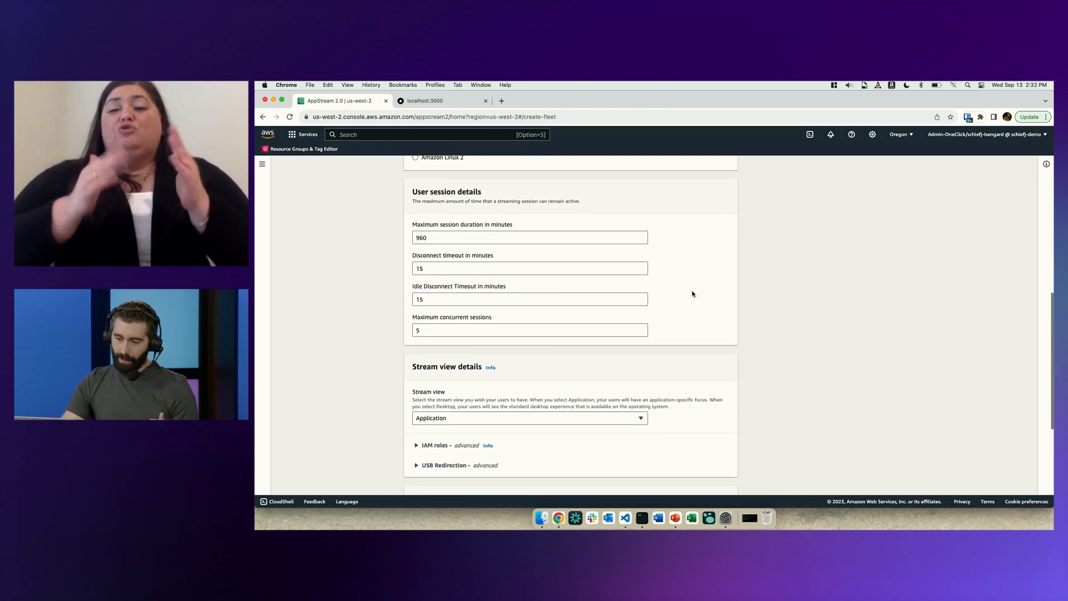
scroll(693, 294, down, 2)
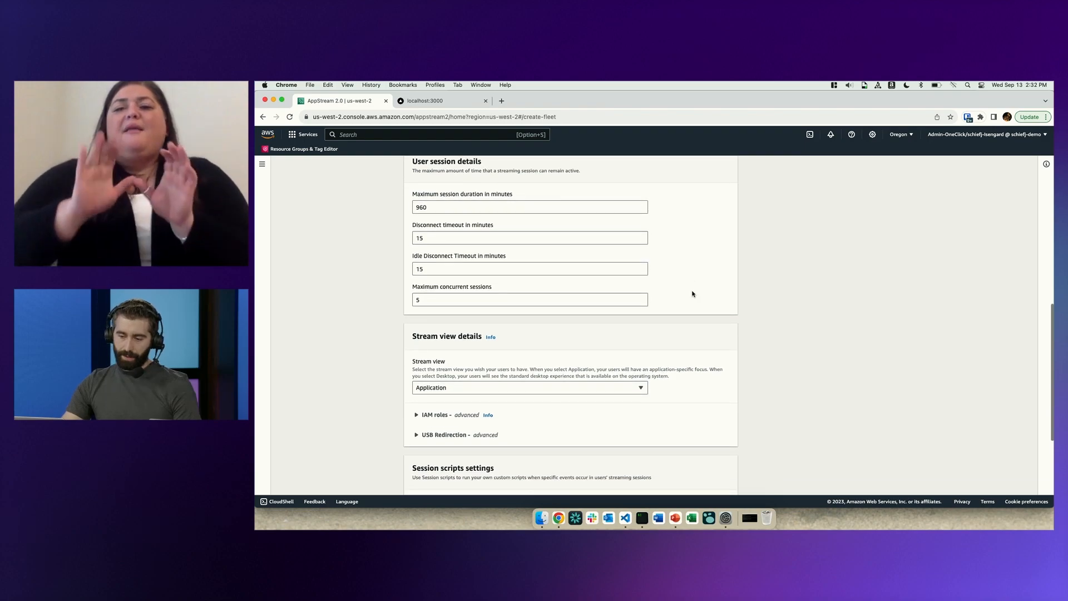
scroll(693, 294, down, 4)
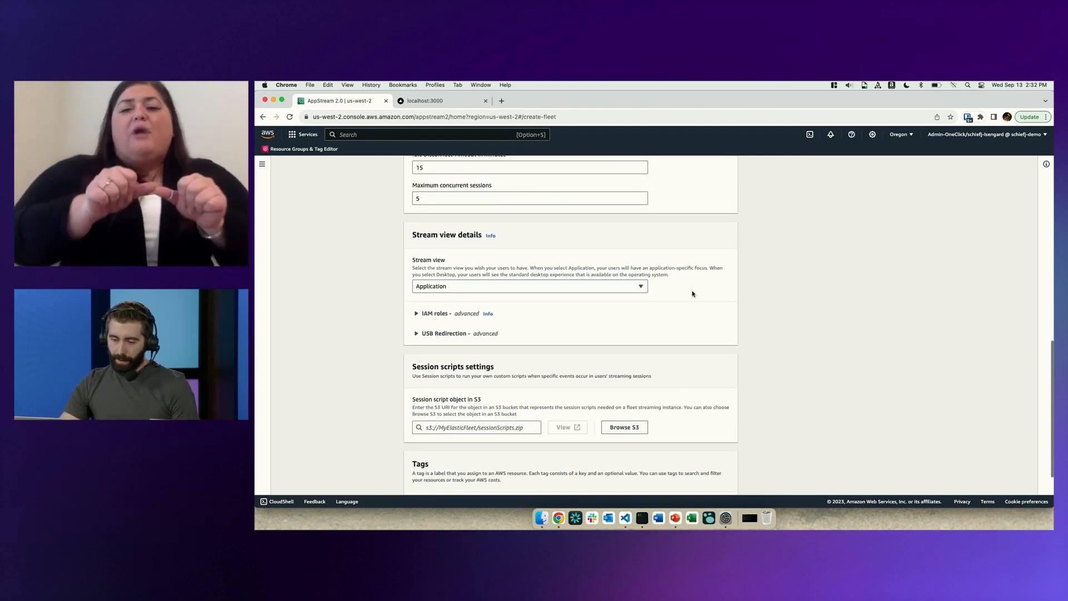
click(457, 279)
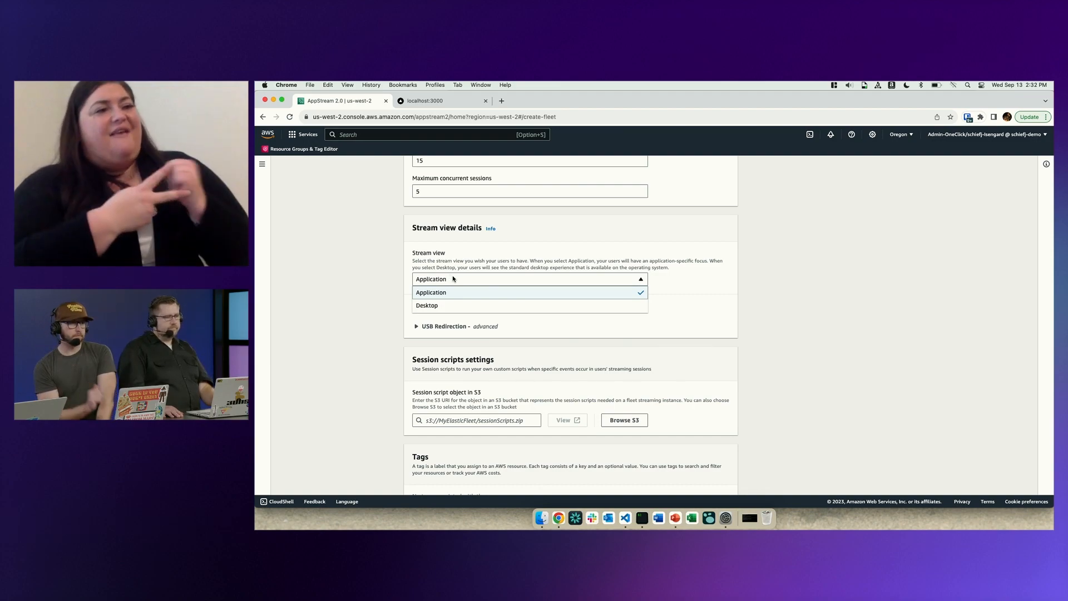
click(453, 278)
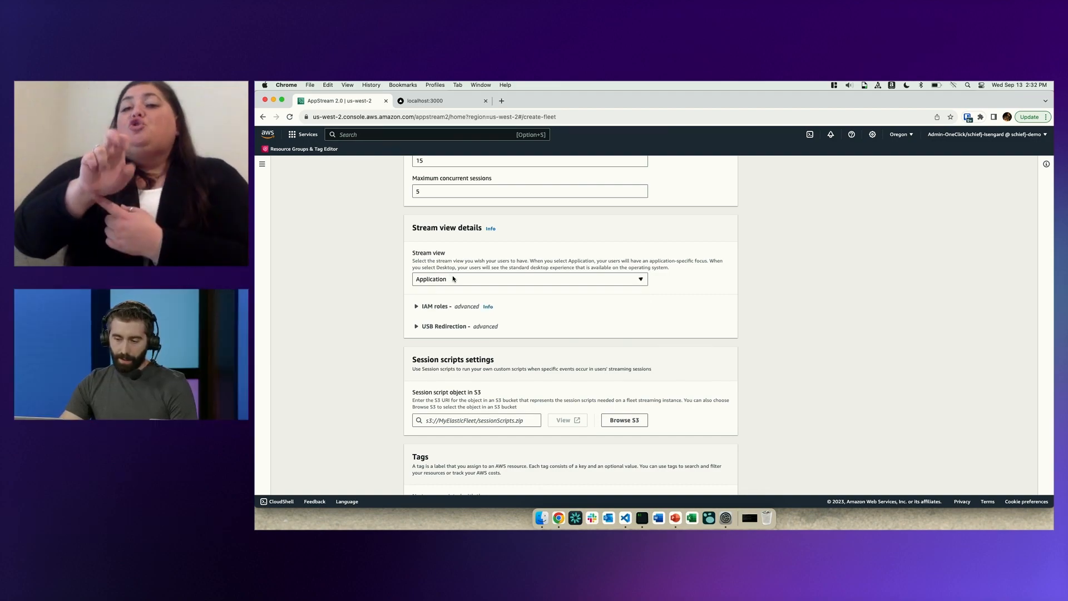
click(454, 279)
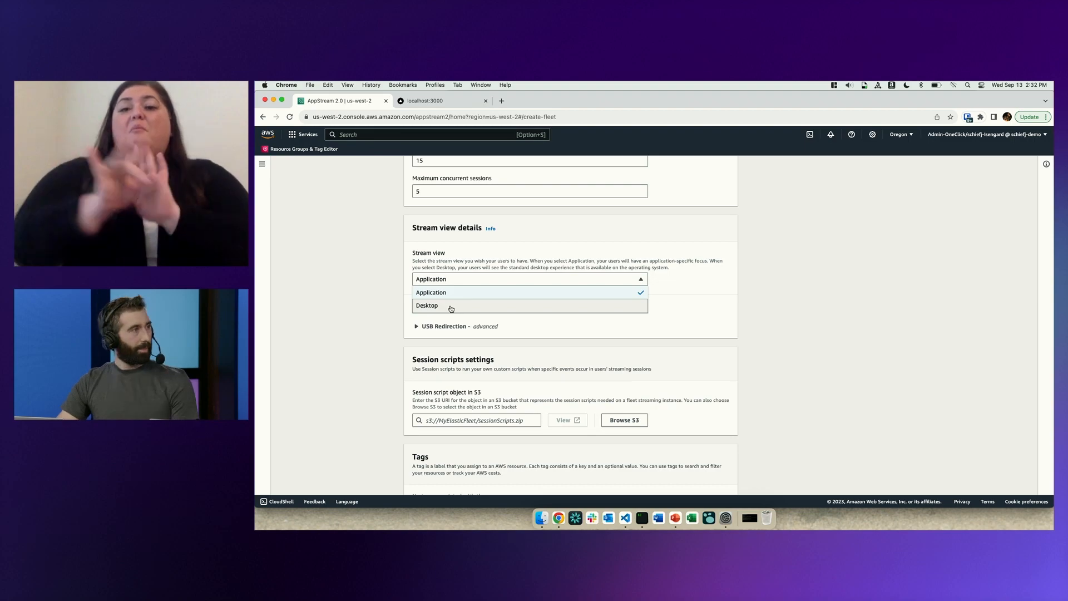
click(474, 277)
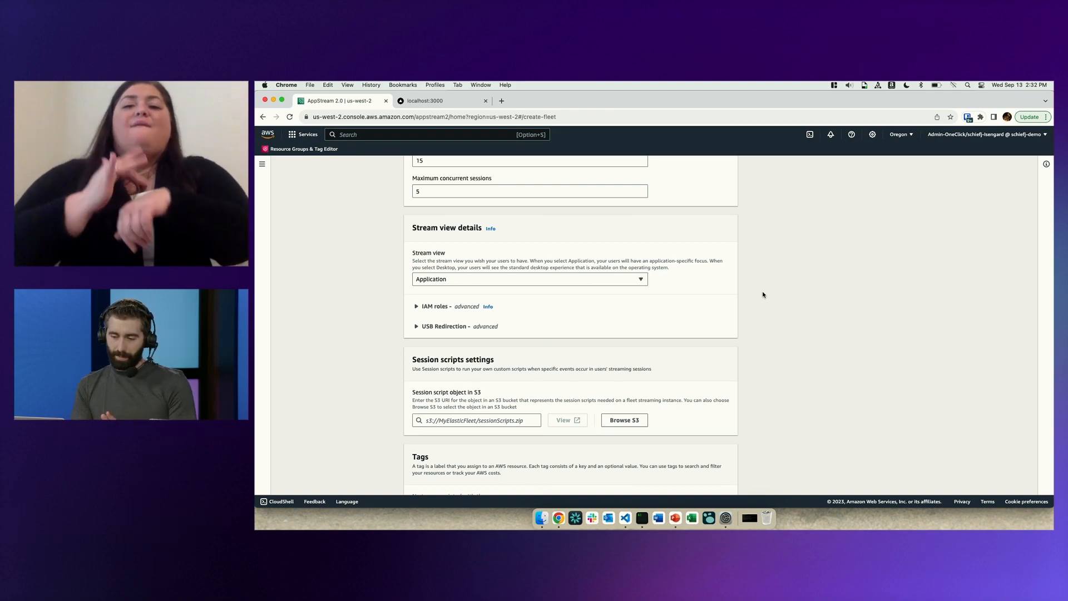
Accept the fleet configuration and assign the VSCodium application from vscodium-appblock to the fleet.
scroll(764, 295, down, 3)
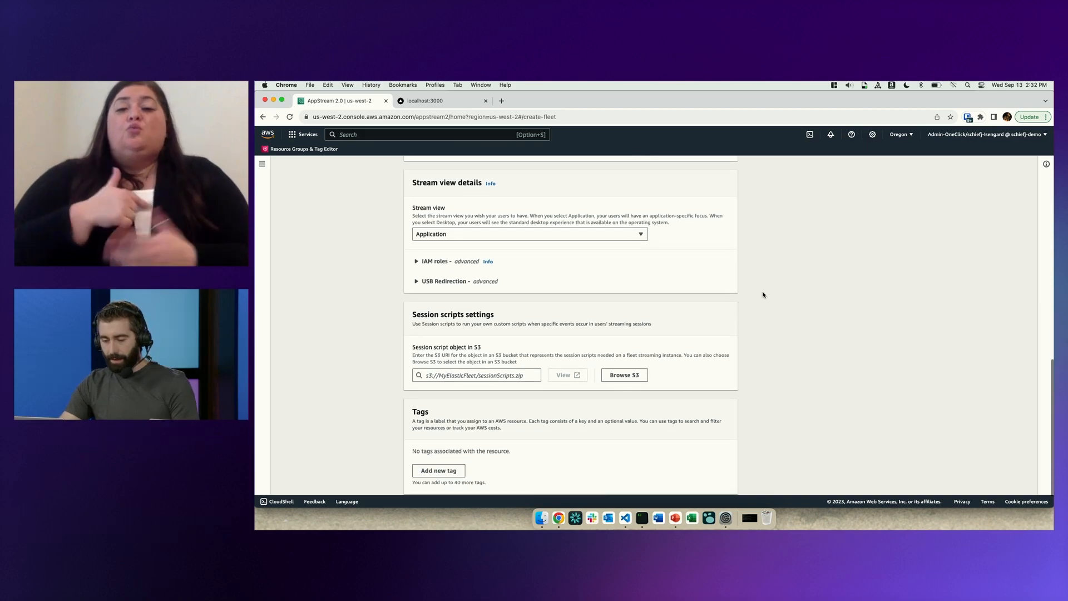
click(722, 480)
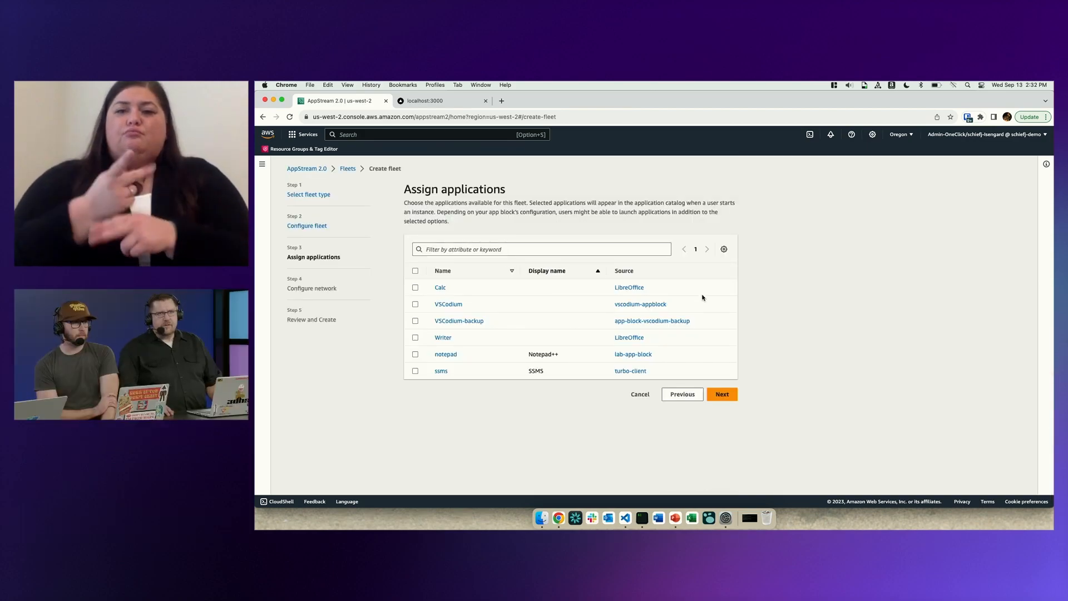
click(415, 303)
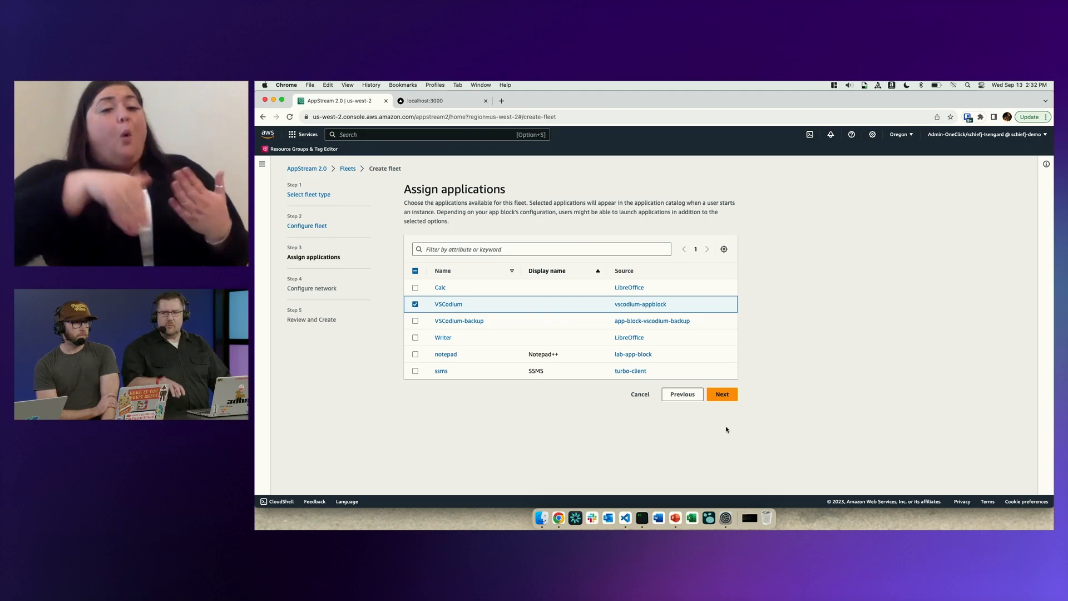
click(730, 396)
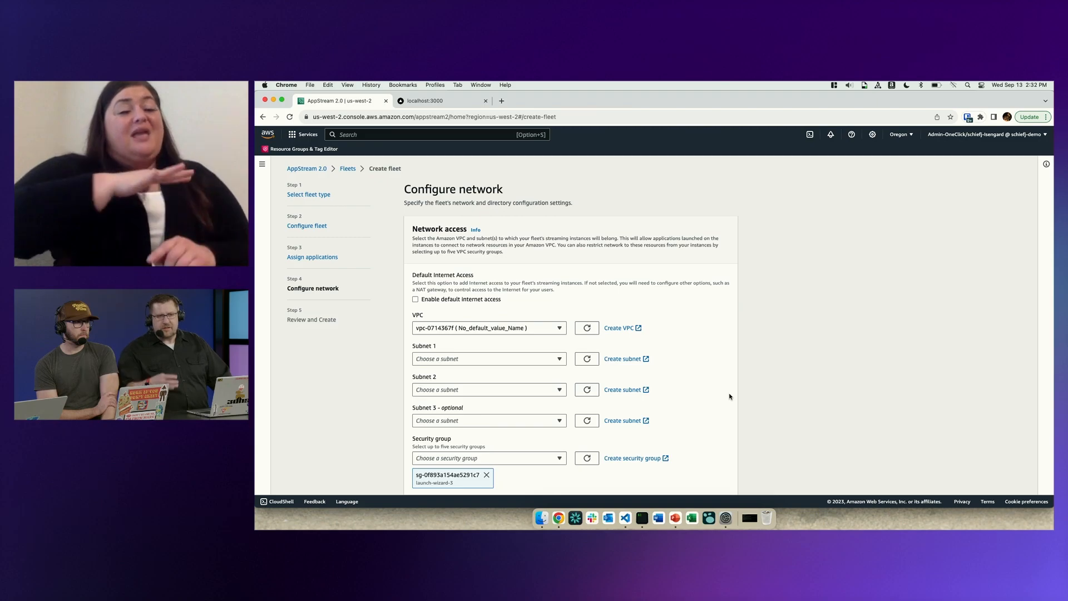
Set the fleet's VPC to vpc-09093ba507f0fd58a (AppStream2 VPC), with AppStream2 Private Subnet 1 as Subnet 1 and AppStream2 Private Subnet 2 as Subnet 2.
scroll(730, 396, down, 1)
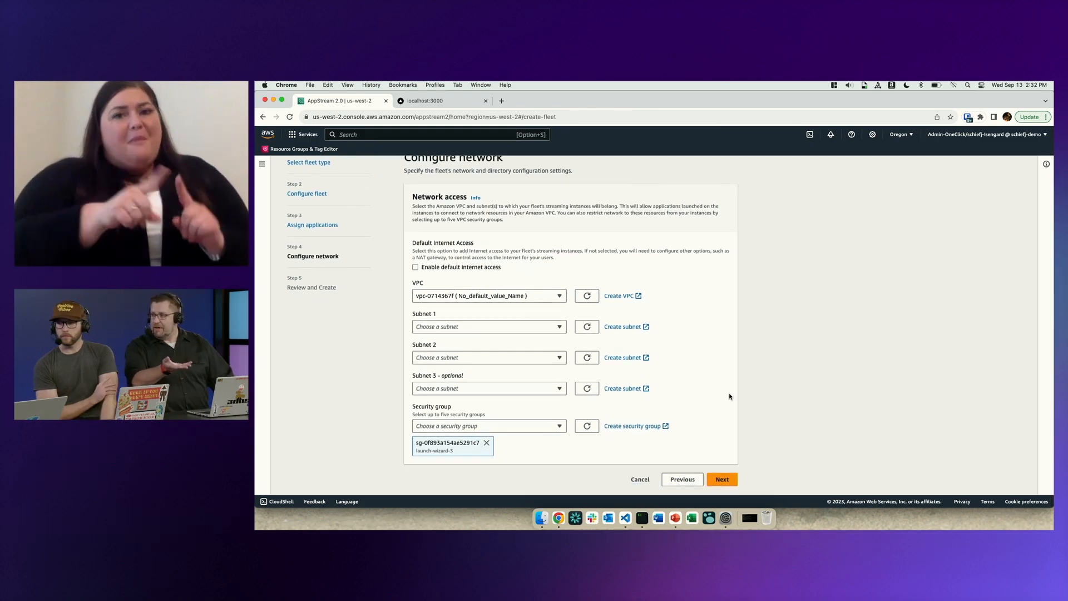
click(491, 292)
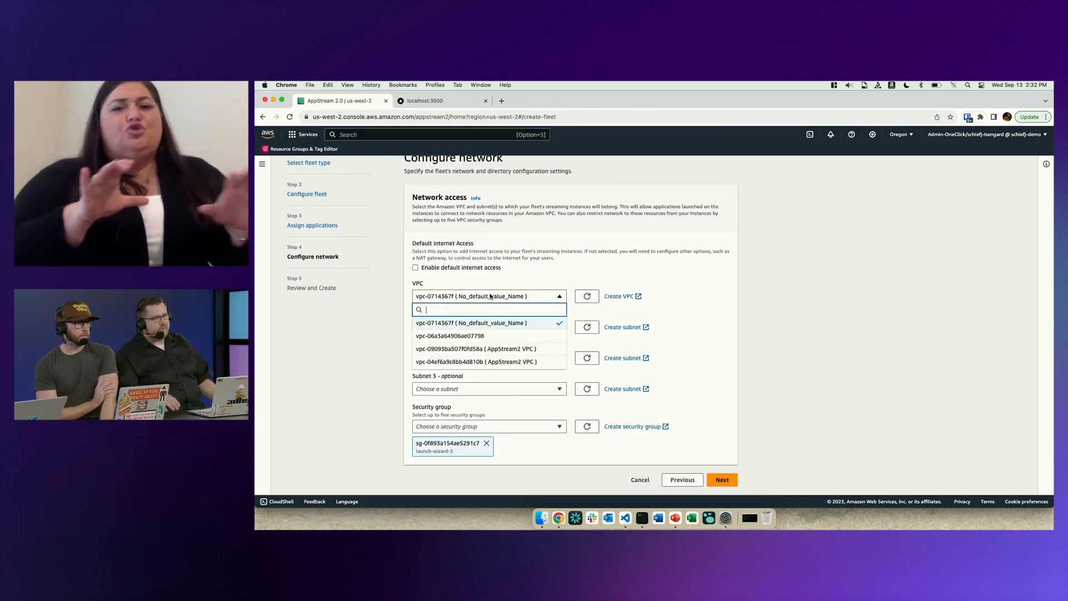
click(491, 352)
click(488, 329)
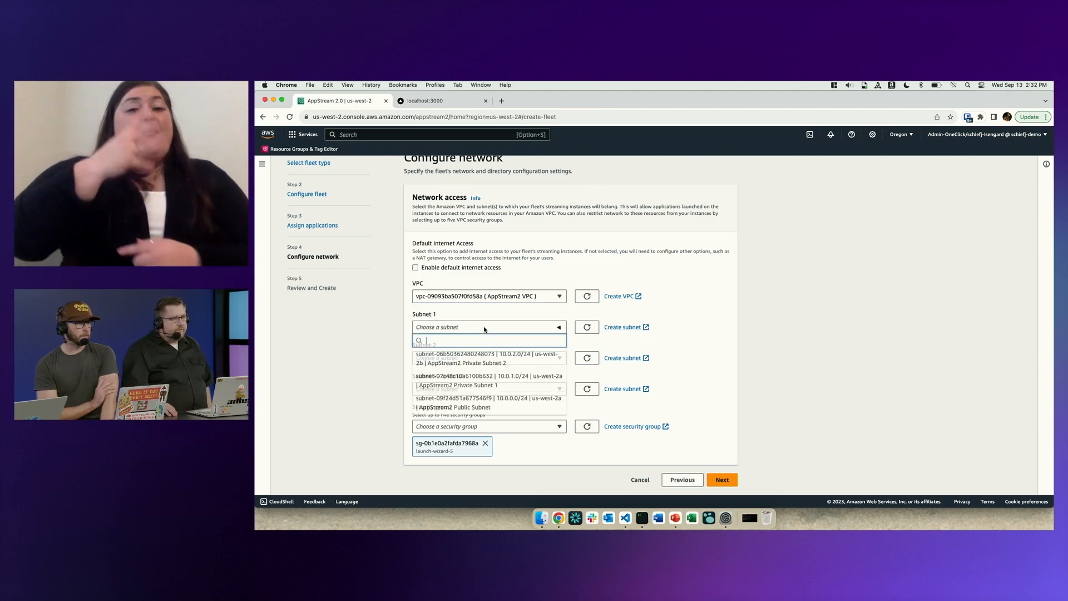
click(488, 383)
click(494, 361)
click(504, 394)
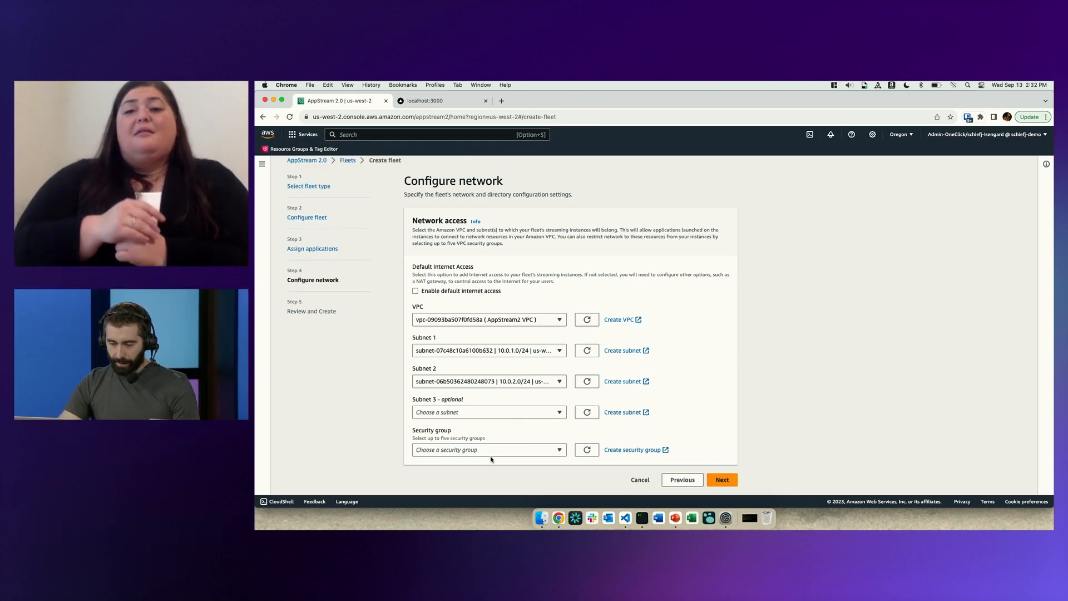
Replace the launch-wizard-5 security group with the default one and continue to the fleet review.
click(491, 452)
click(475, 422)
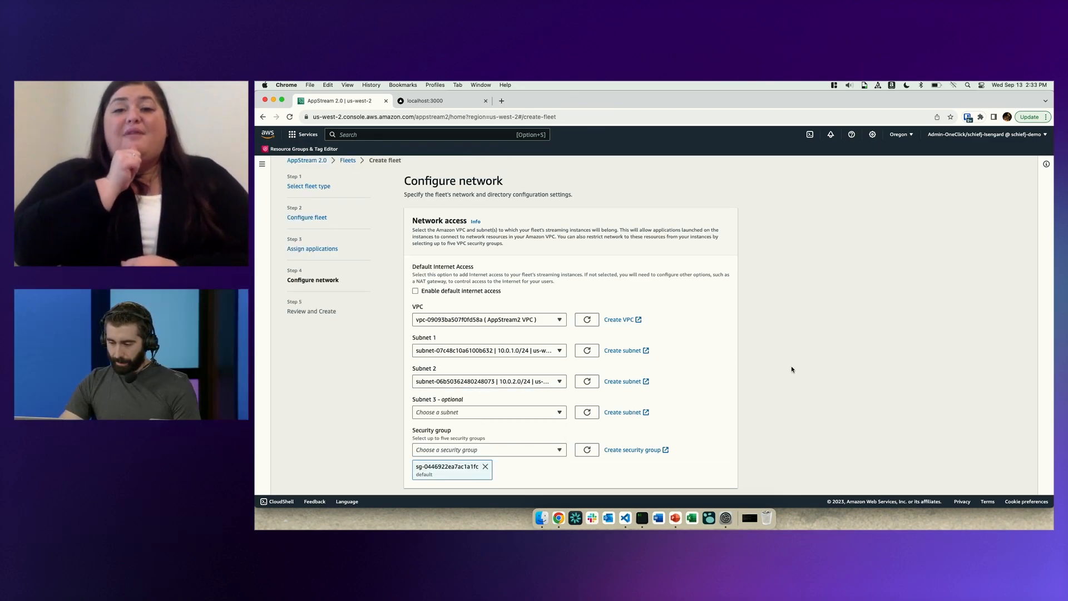
scroll(792, 369, down, 1)
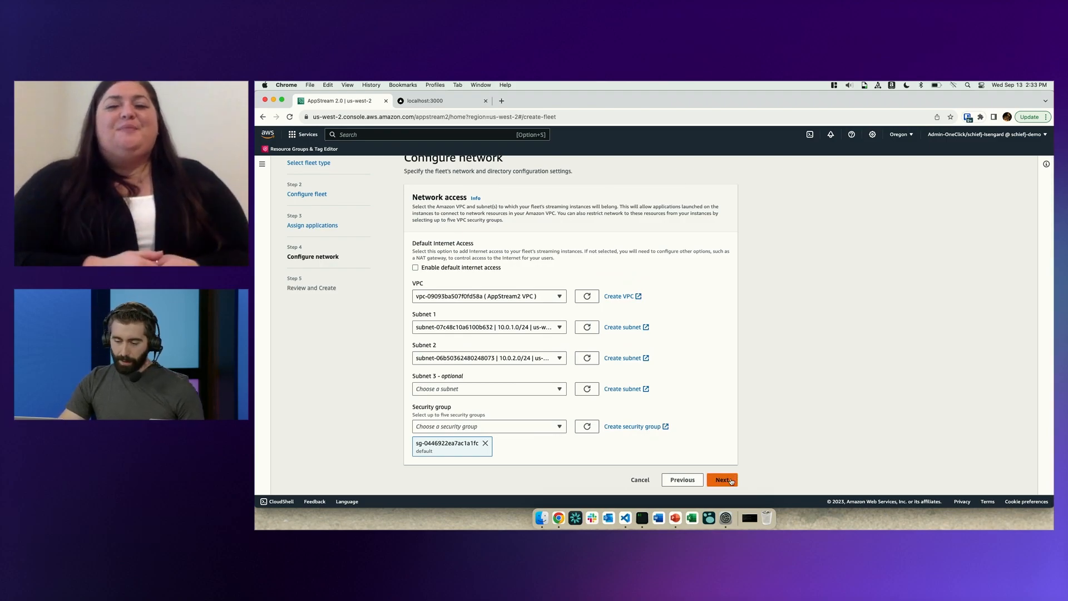
click(724, 480)
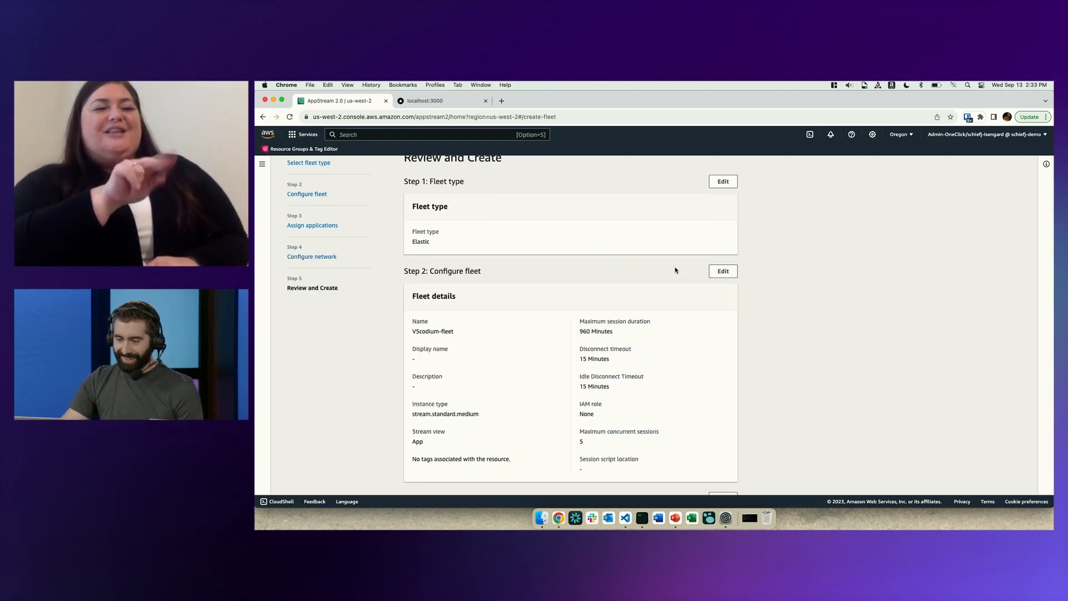
Create the fleet, acknowledging the pricing details, and enlarge the fleet list to check the status of VScodium-fleet.
scroll(676, 270, down, 10)
click(704, 477)
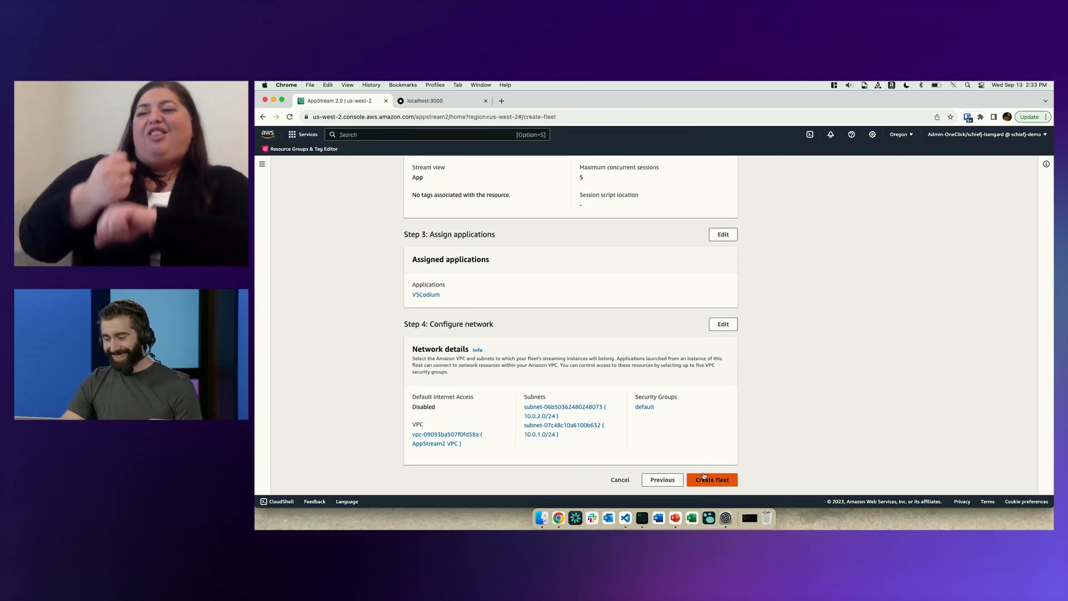
click(666, 354)
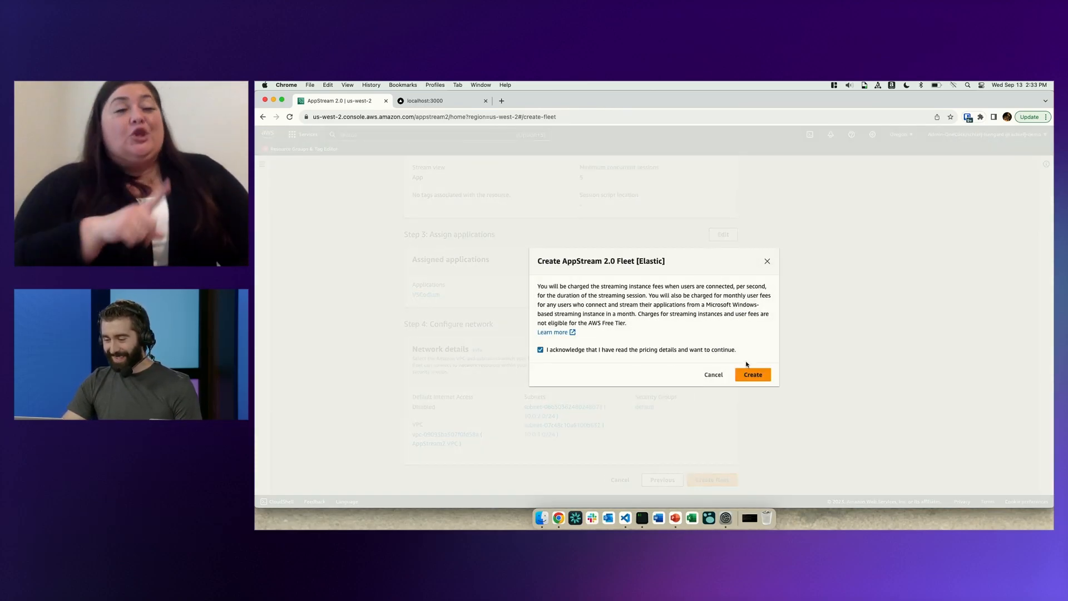
click(752, 374)
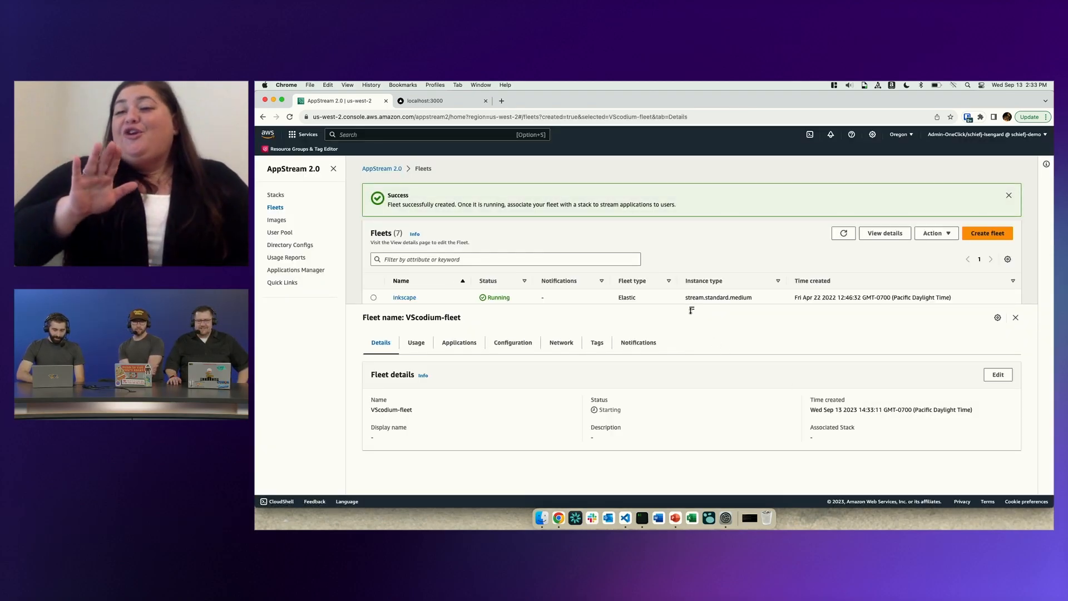
drag(691, 311, 691, 406)
scroll(519, 388, down, 1)
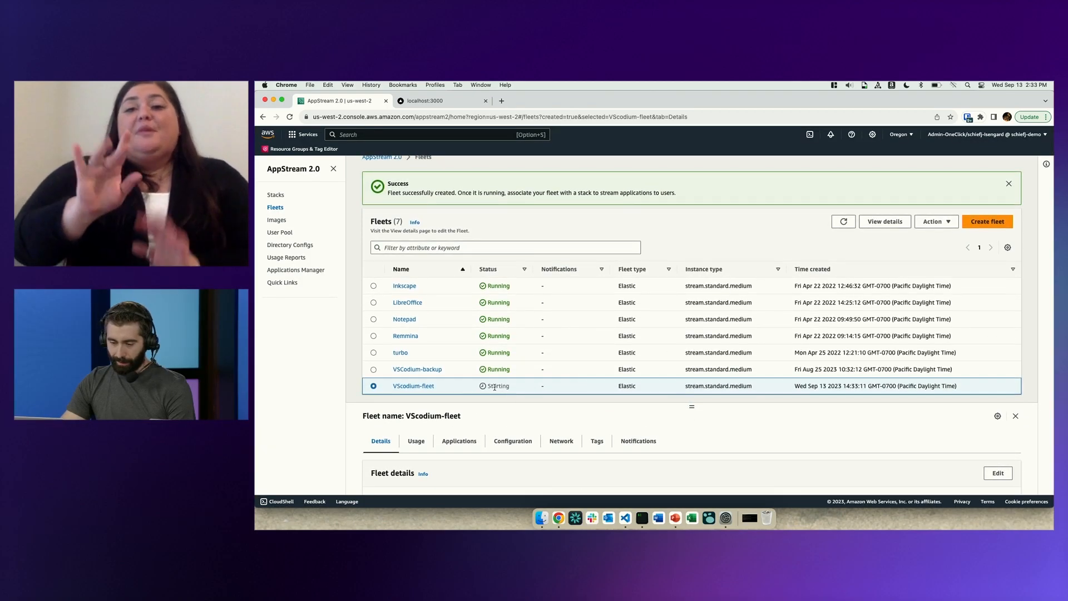
Start creating a new stack and name it VSCodium-Stack.
click(277, 195)
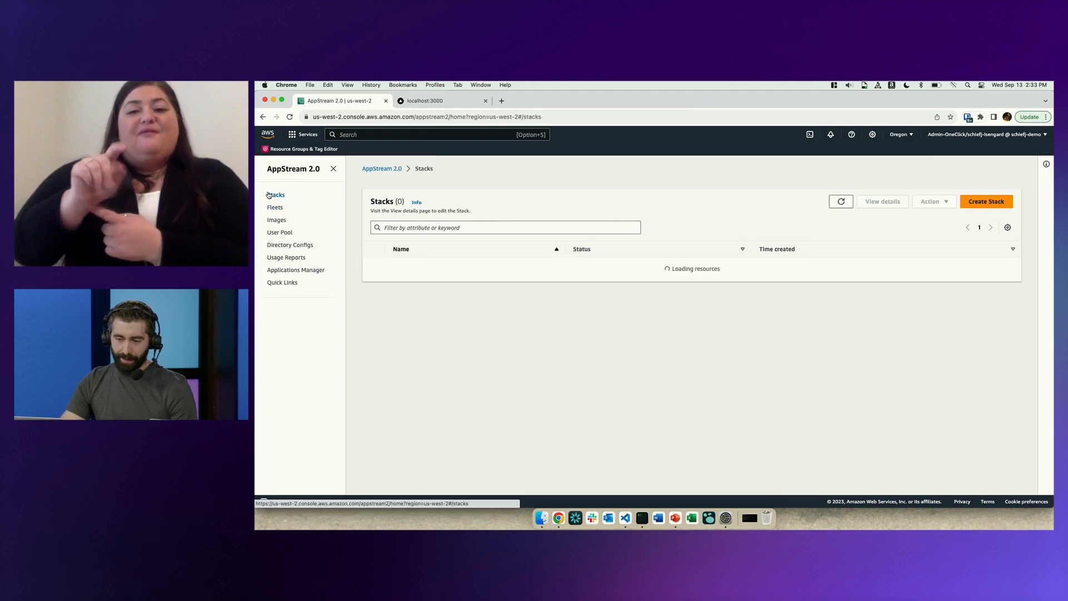
click(977, 245)
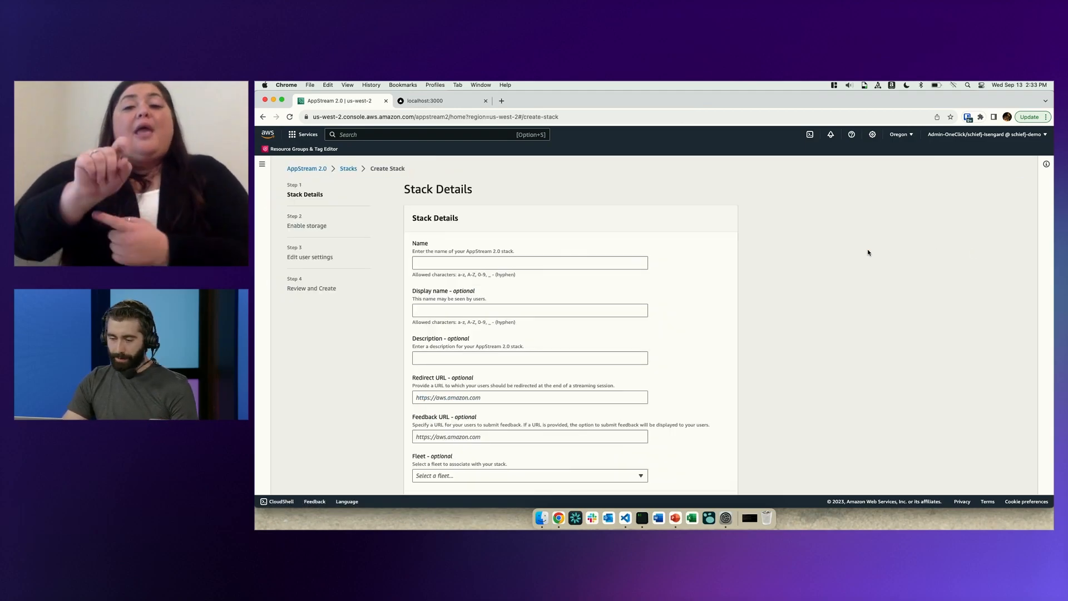
click(527, 263)
text(VS)
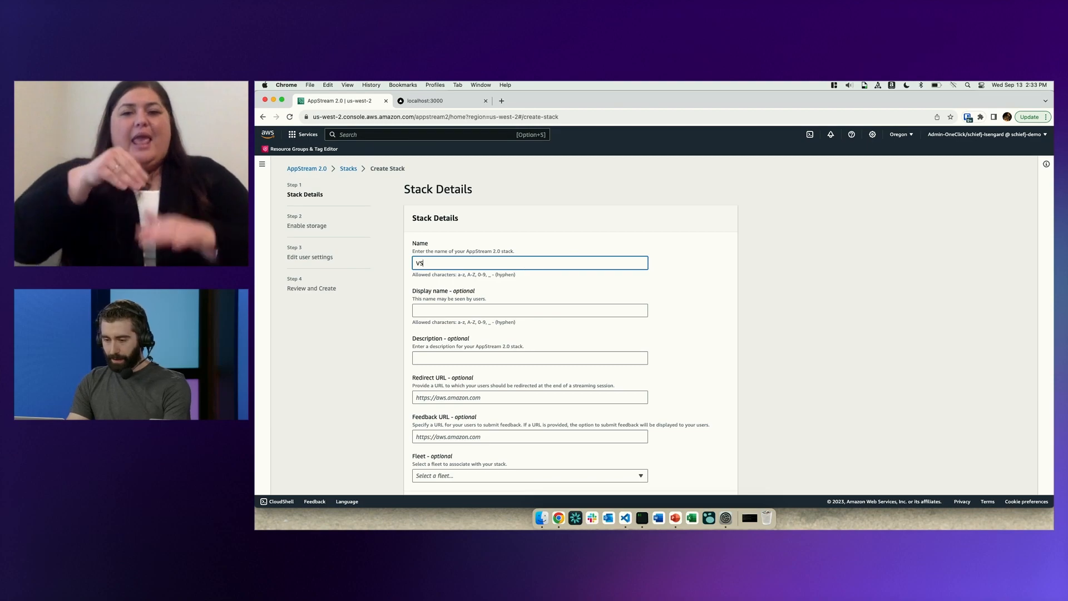
text(Codium-Stack)
Associate VScodium-fleet with the stack, keep the TCP protocol preference, and continue to the storage settings.
scroll(611, 321, down, 3)
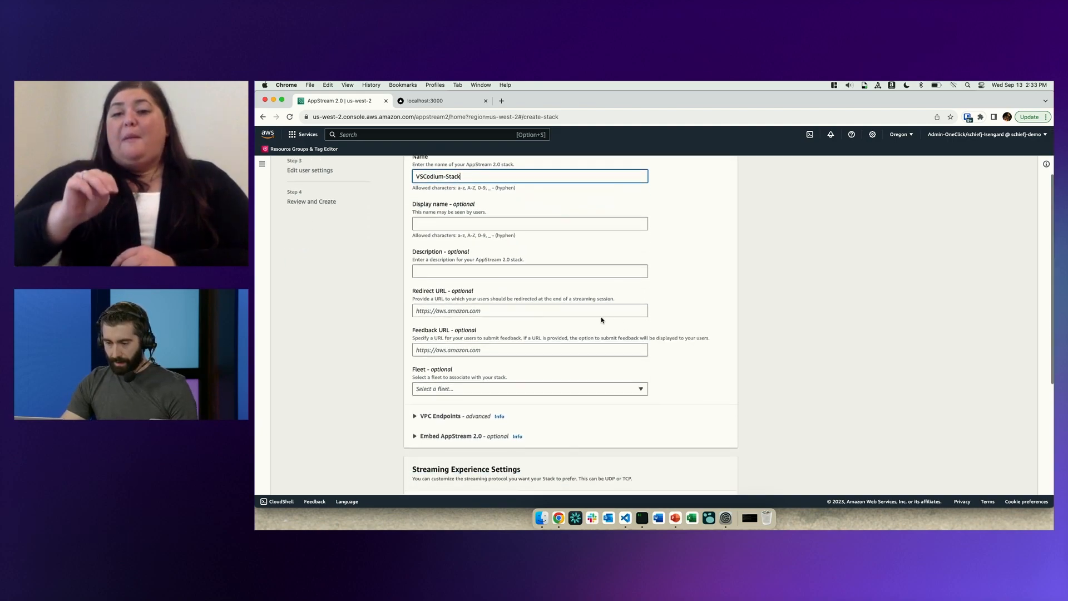
scroll(556, 334, down, 1)
click(471, 370)
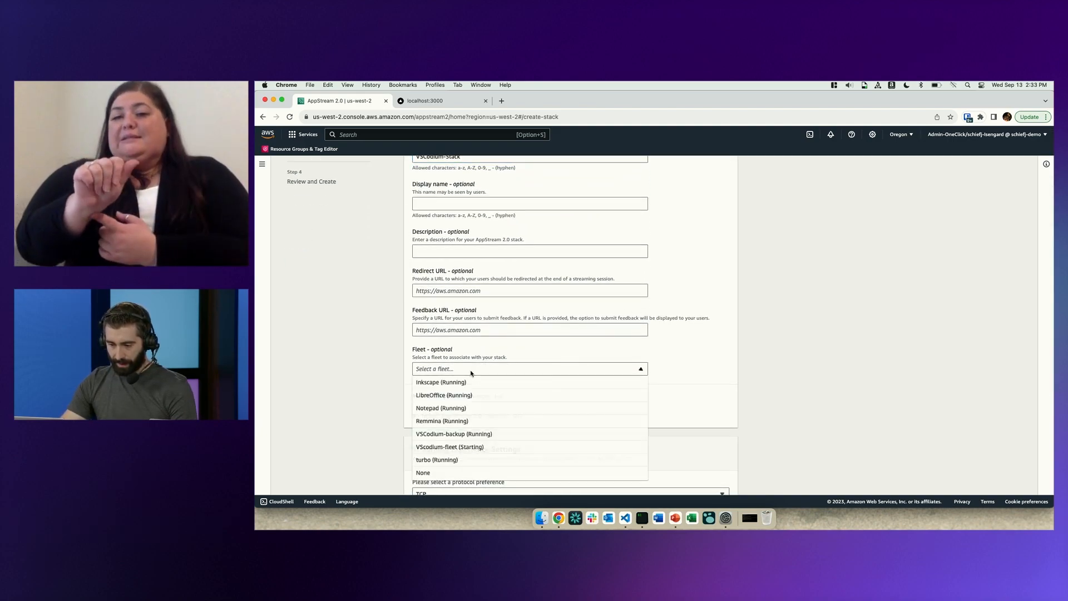
click(479, 447)
scroll(777, 358, down, 5)
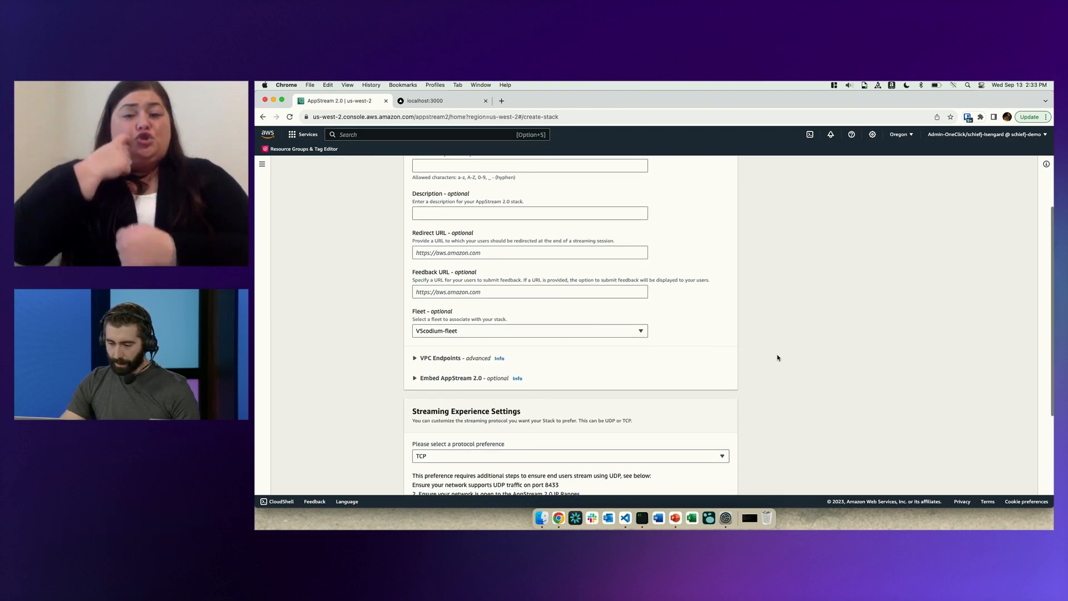
scroll(777, 358, down, 2)
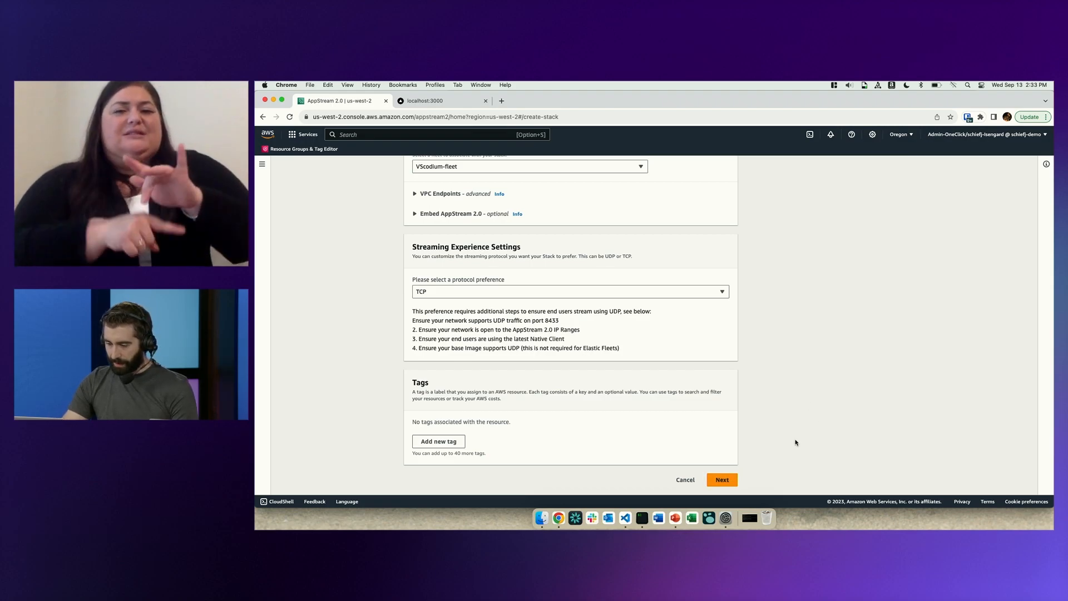
click(722, 480)
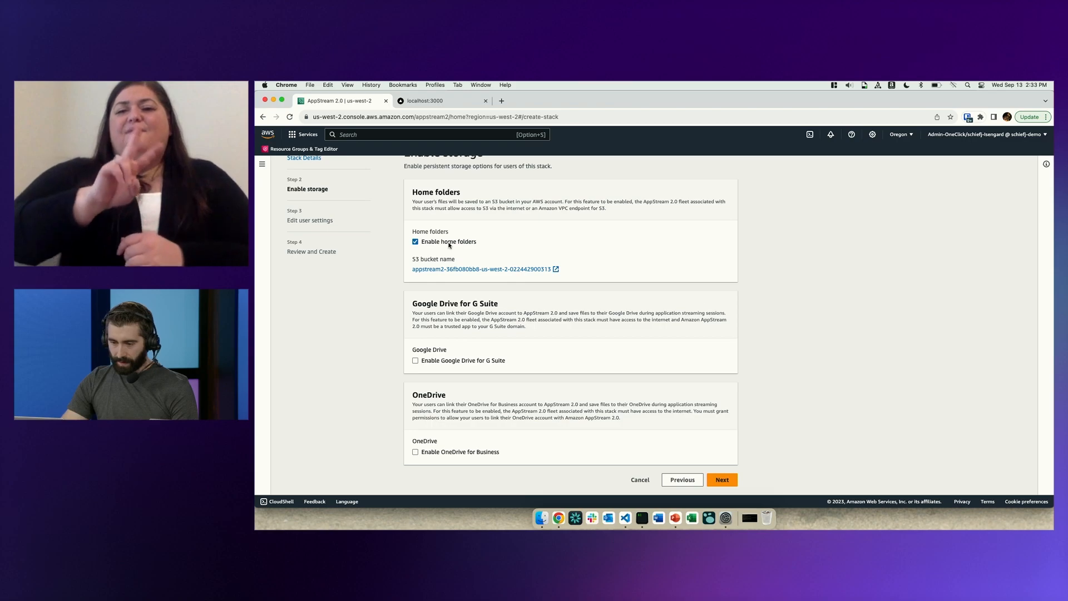
Disable home folders and application settings persistence for the stack, and create the stack.
click(449, 244)
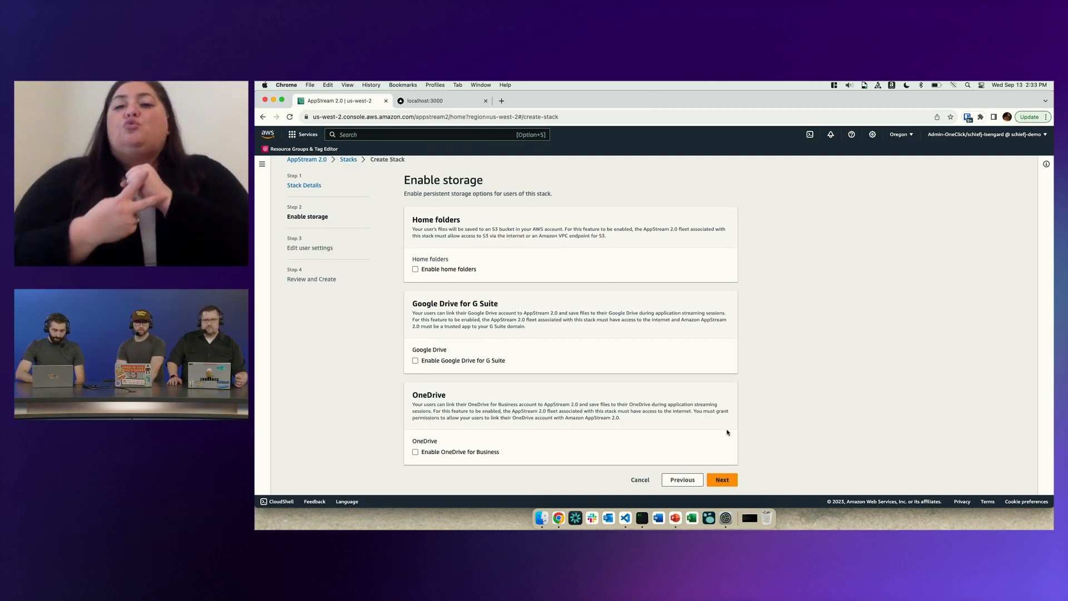
click(721, 480)
scroll(676, 370, down, 1)
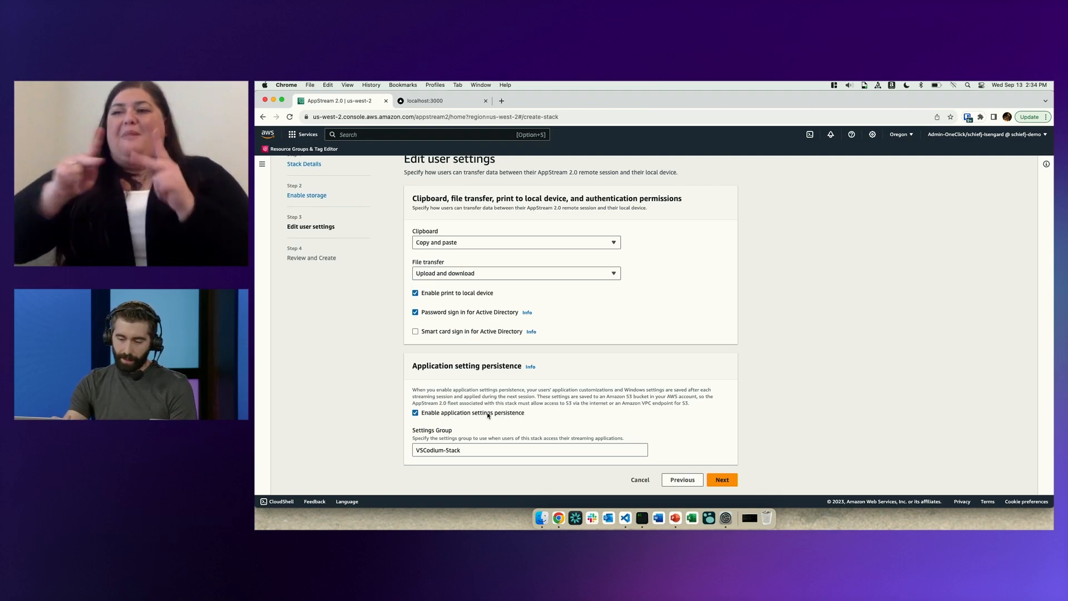
click(447, 413)
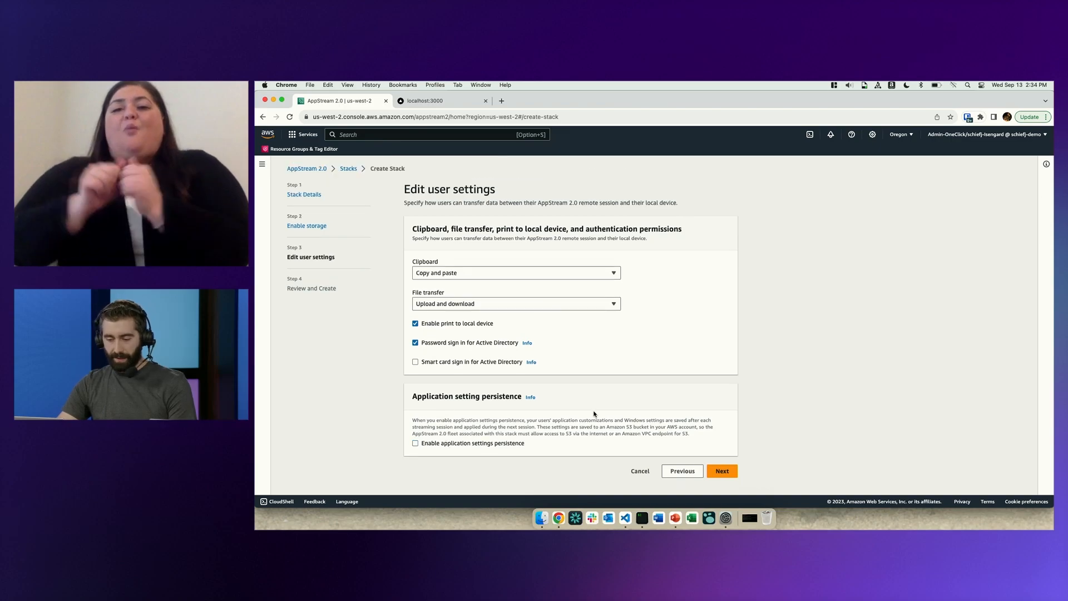
click(724, 471)
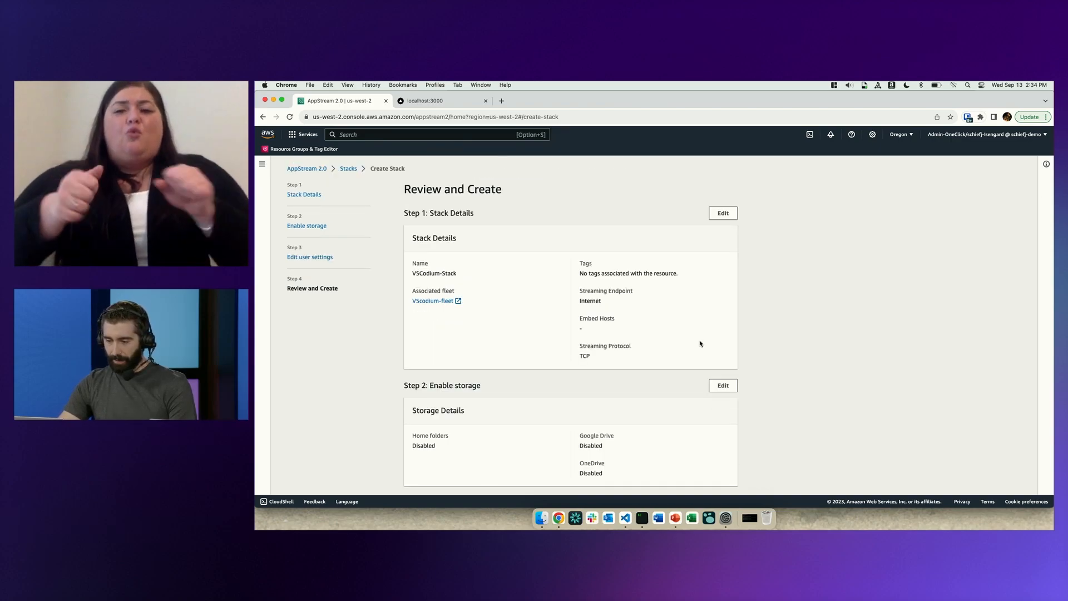
scroll(700, 344, down, 5)
click(710, 475)
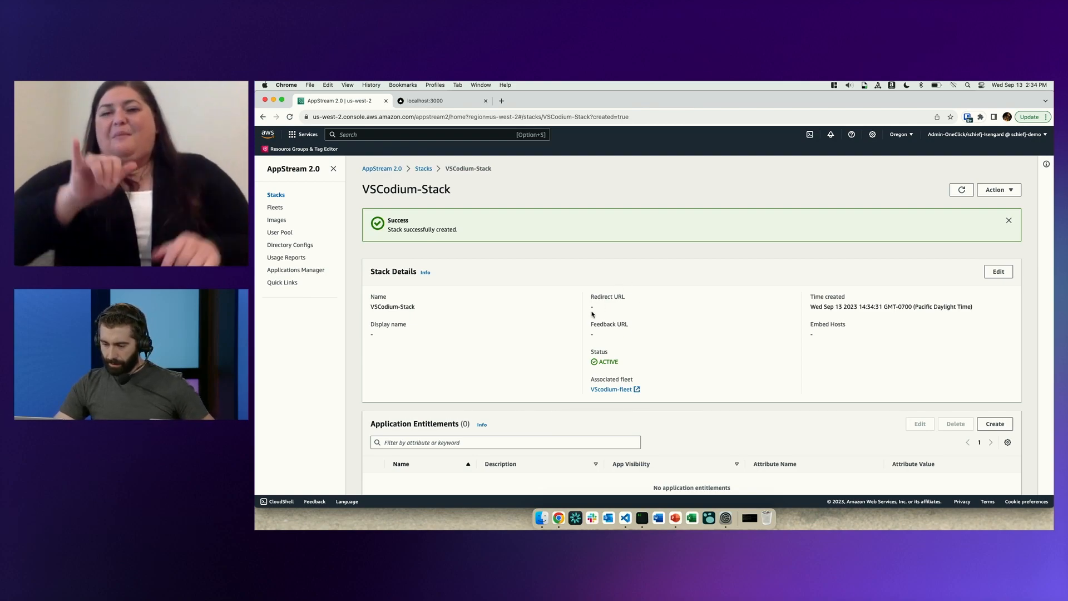
Review the VSCodium-Stack details and open its associated fleet to check the fleet's status and assigned applications.
scroll(593, 314, down, 1)
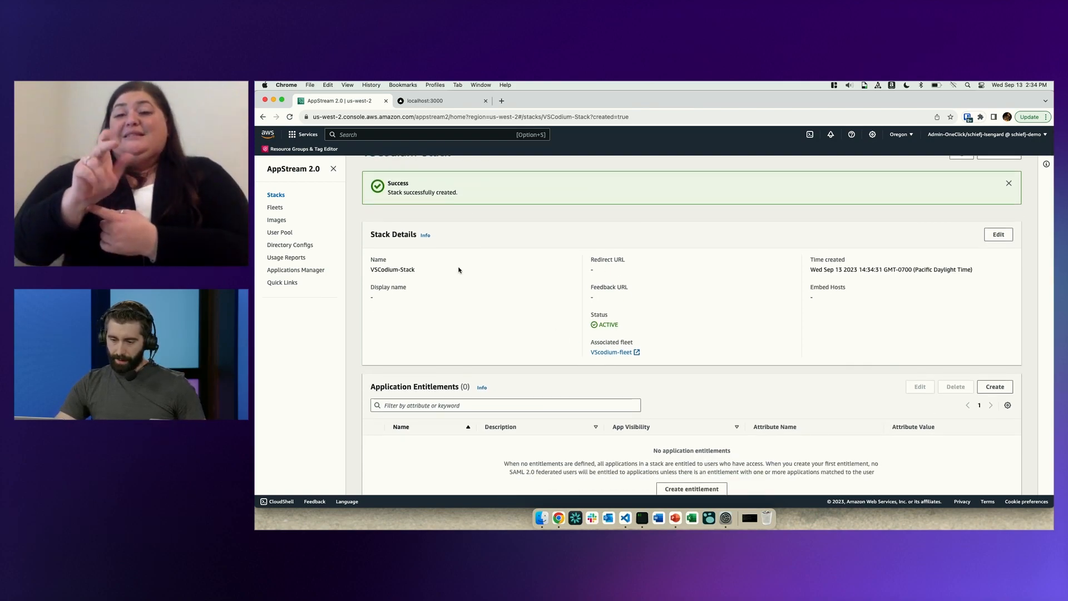
scroll(459, 270, up, 1)
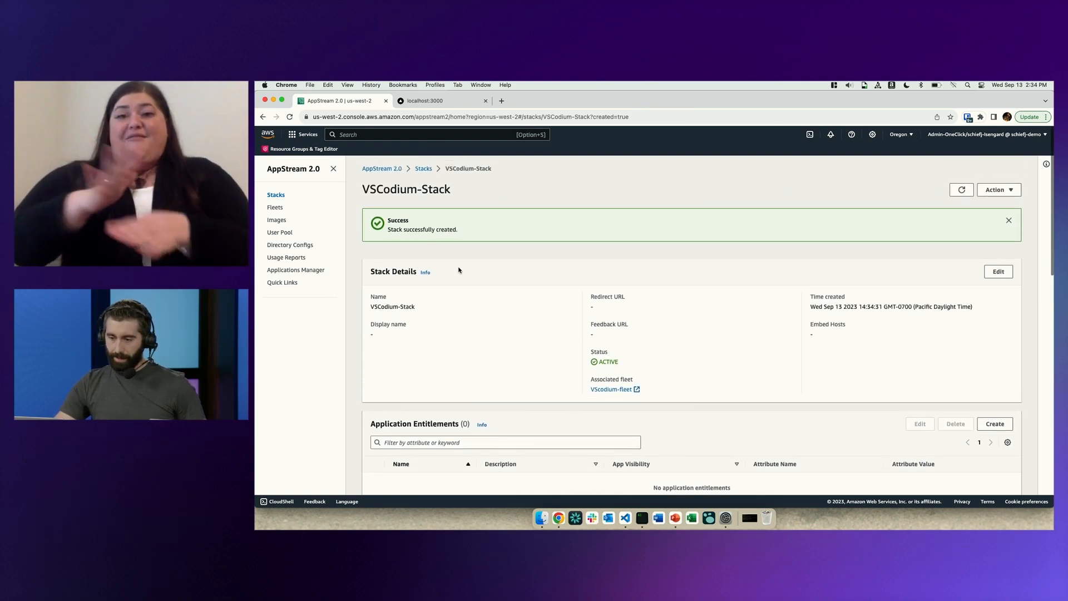
click(614, 390)
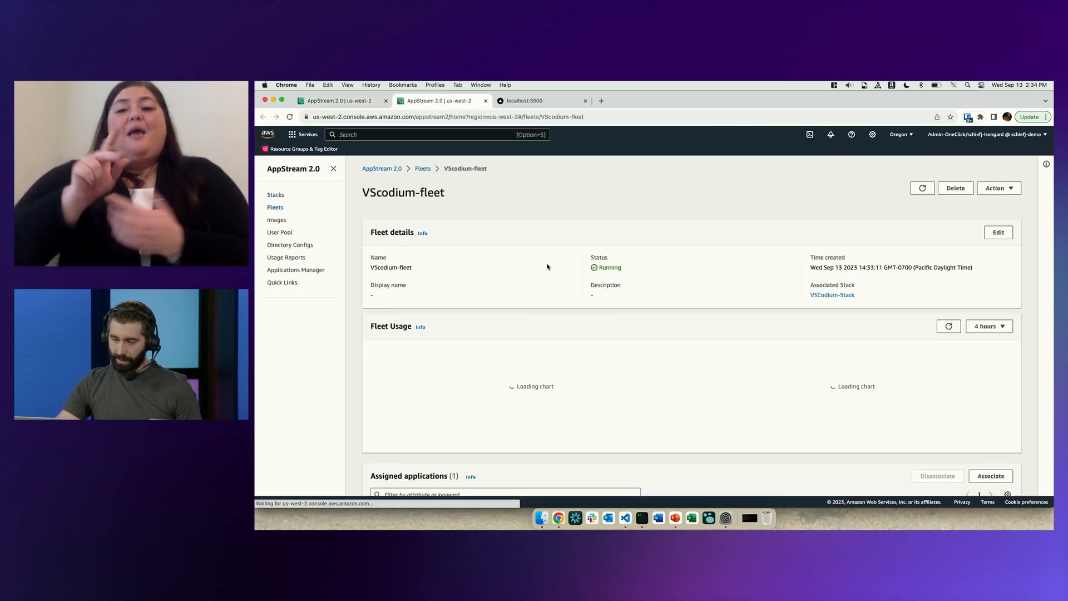
drag(630, 271, 579, 269)
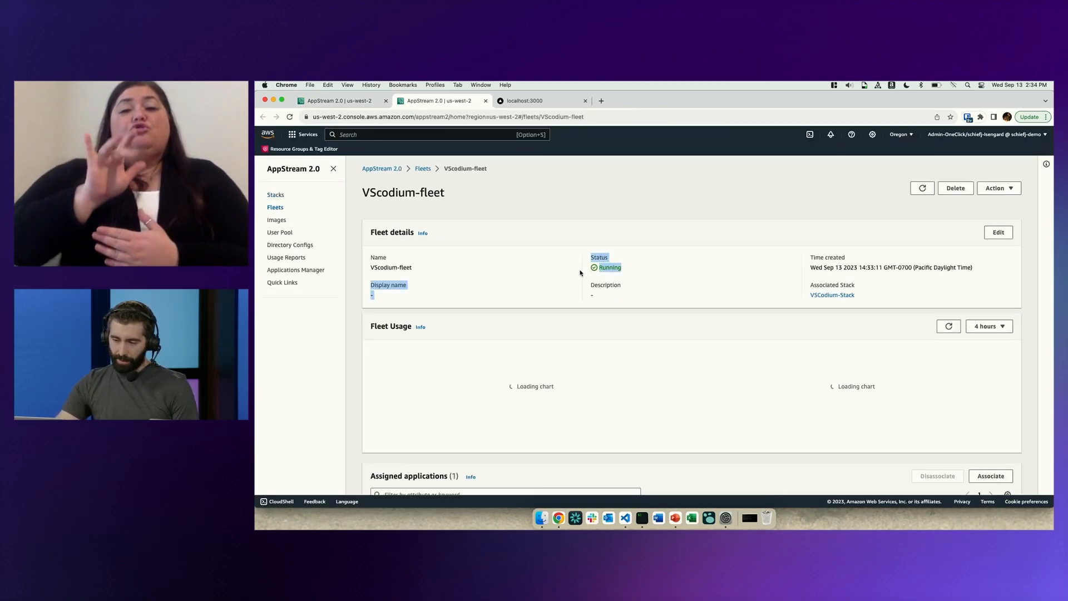
click(636, 269)
scroll(609, 357, down, 1)
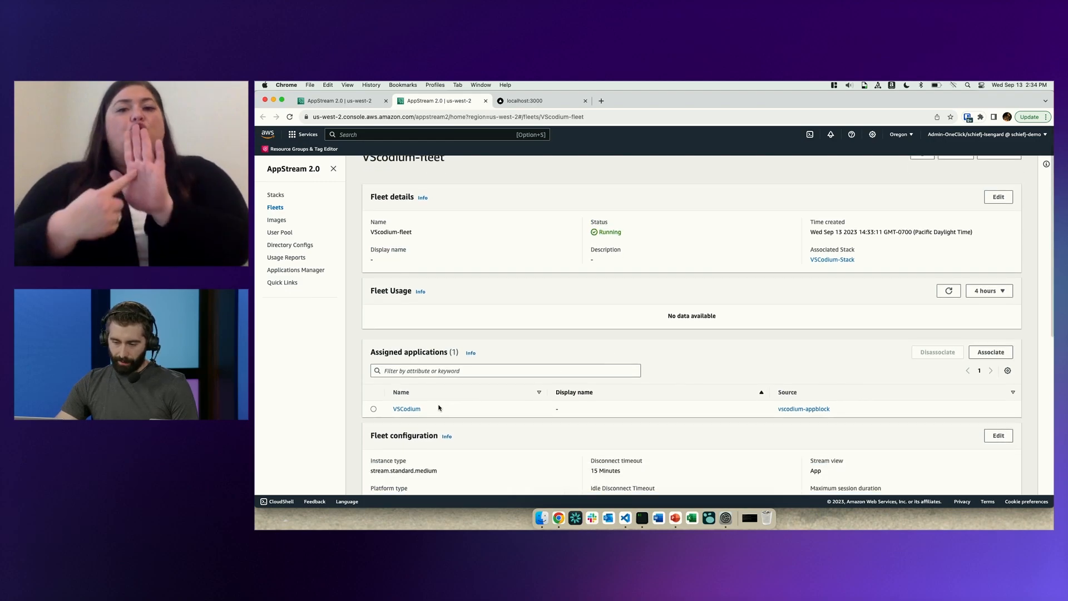
scroll(601, 316, up, 1)
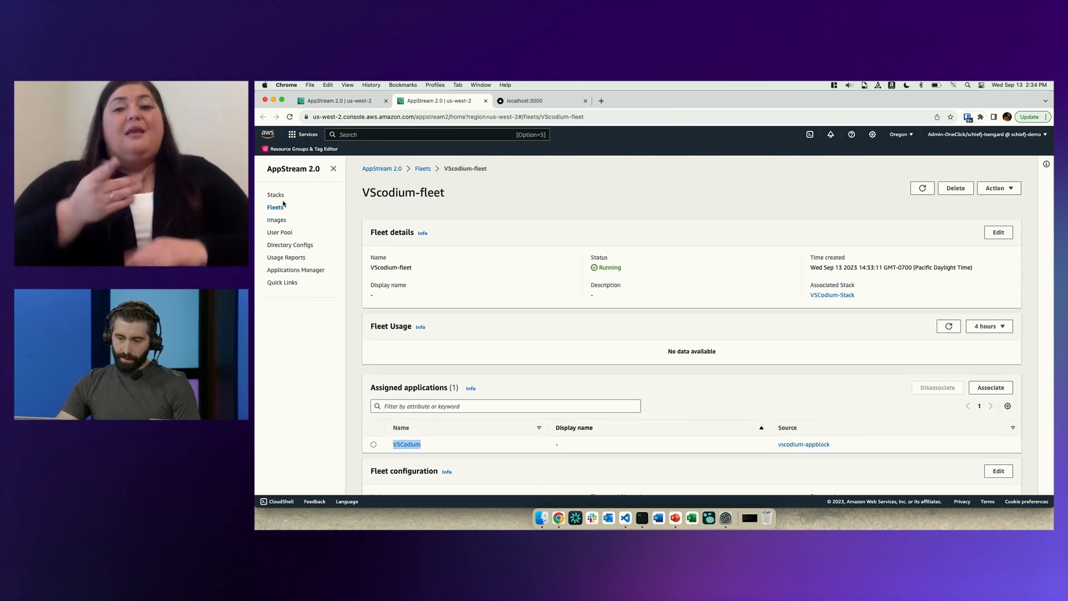
Generate a streaming URL for VSCodium-Stack with user ID user01 and a 30-minute expiration.
click(276, 195)
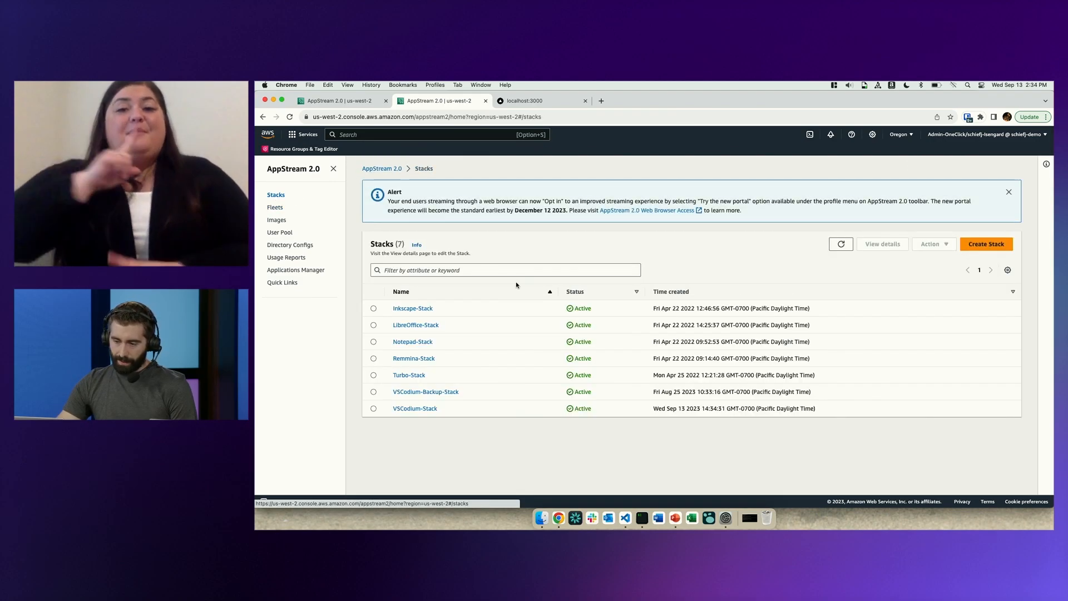
click(374, 409)
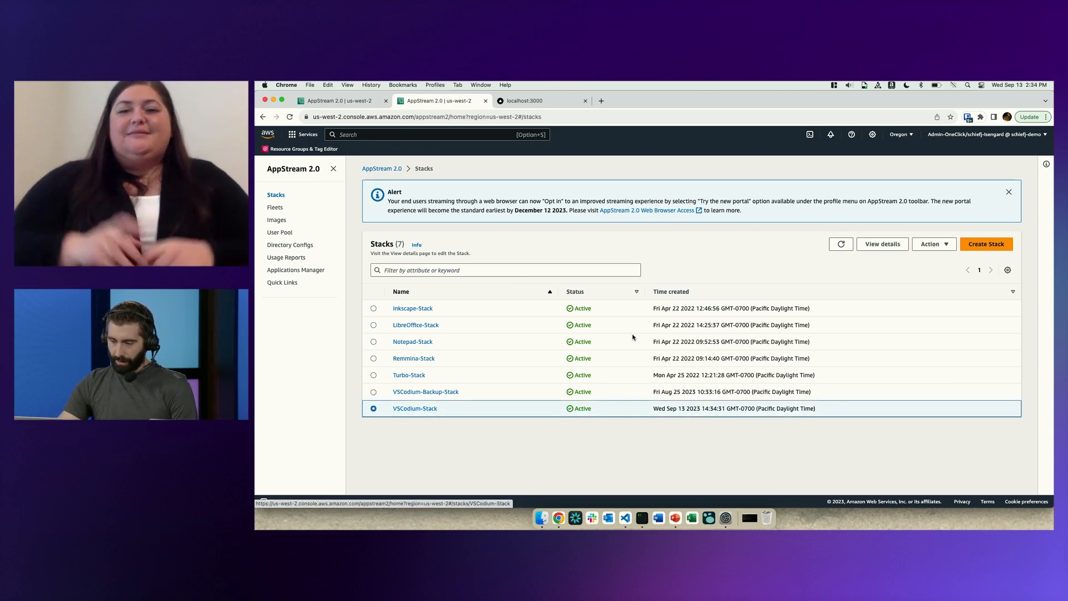
click(933, 244)
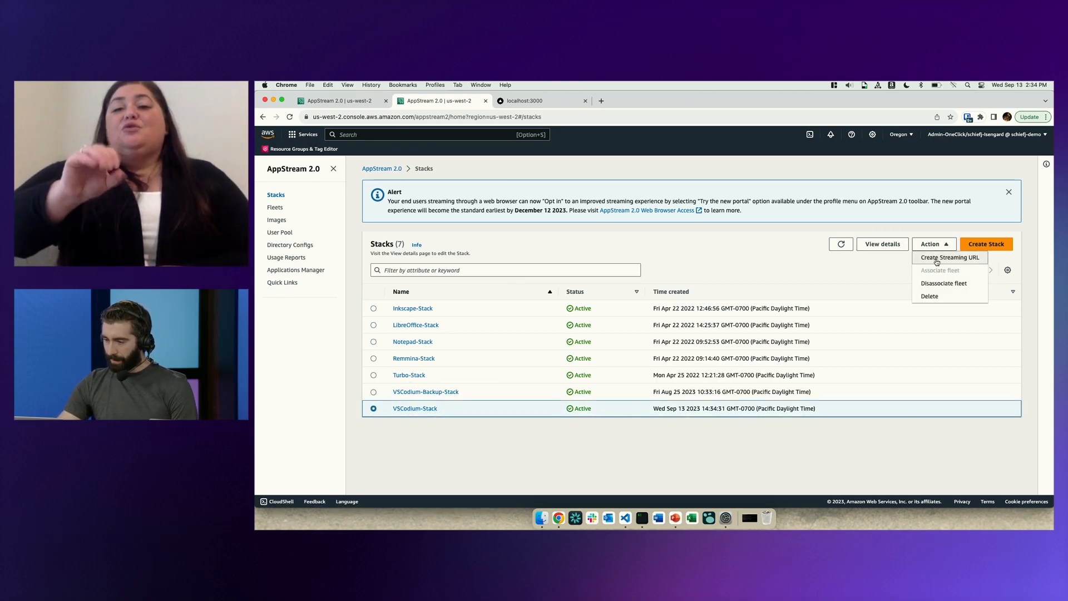
click(937, 259)
click(567, 305)
text(user)
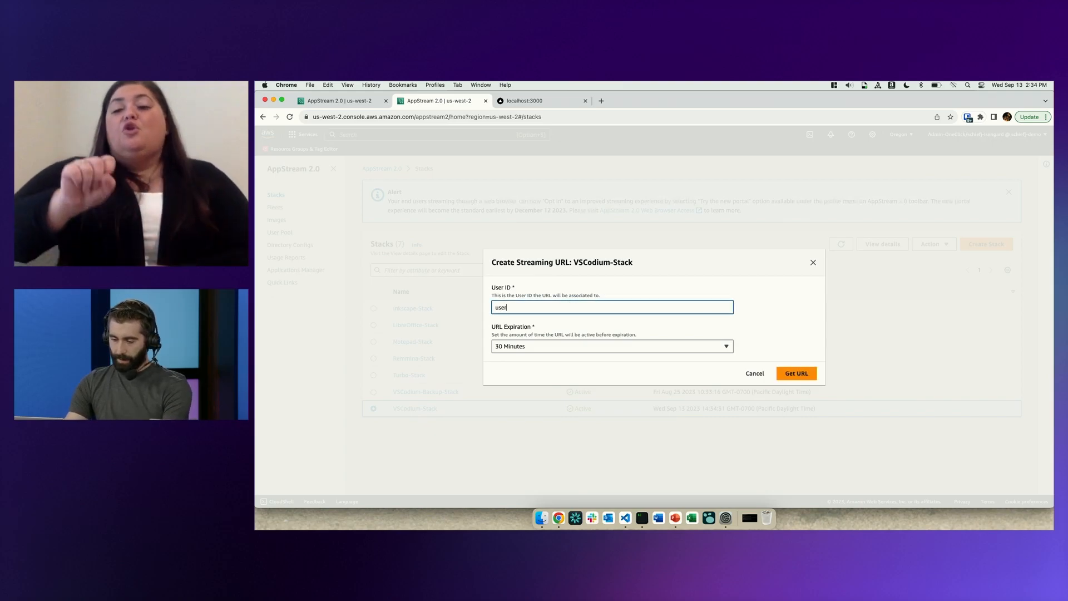
text(01)
click(796, 373)
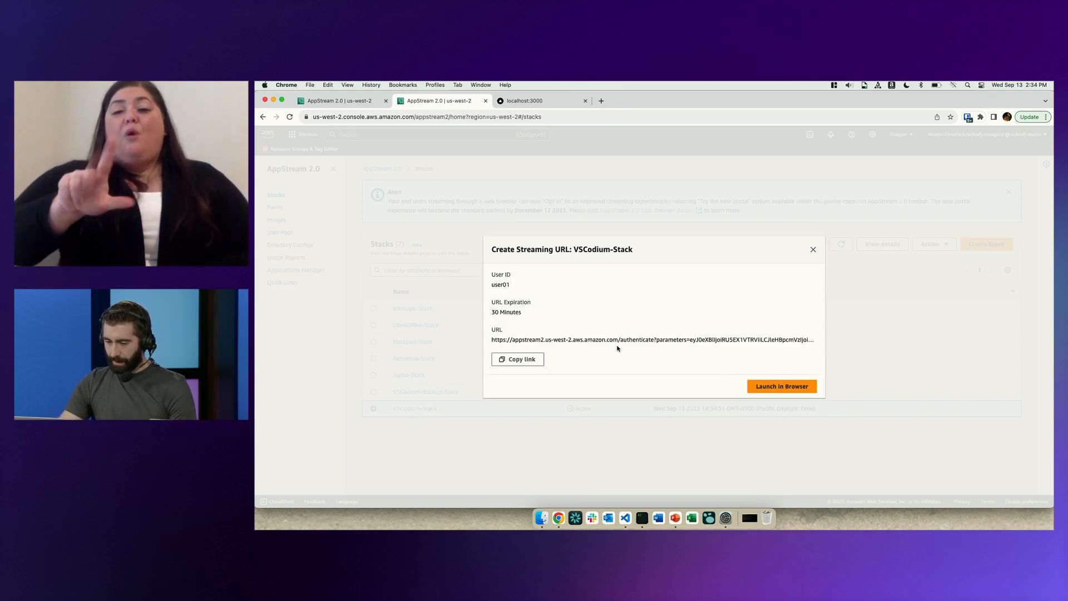
Open the copied streaming URL in a new browser tab and launch VSCodium there, allowing the site's notifications.
click(513, 360)
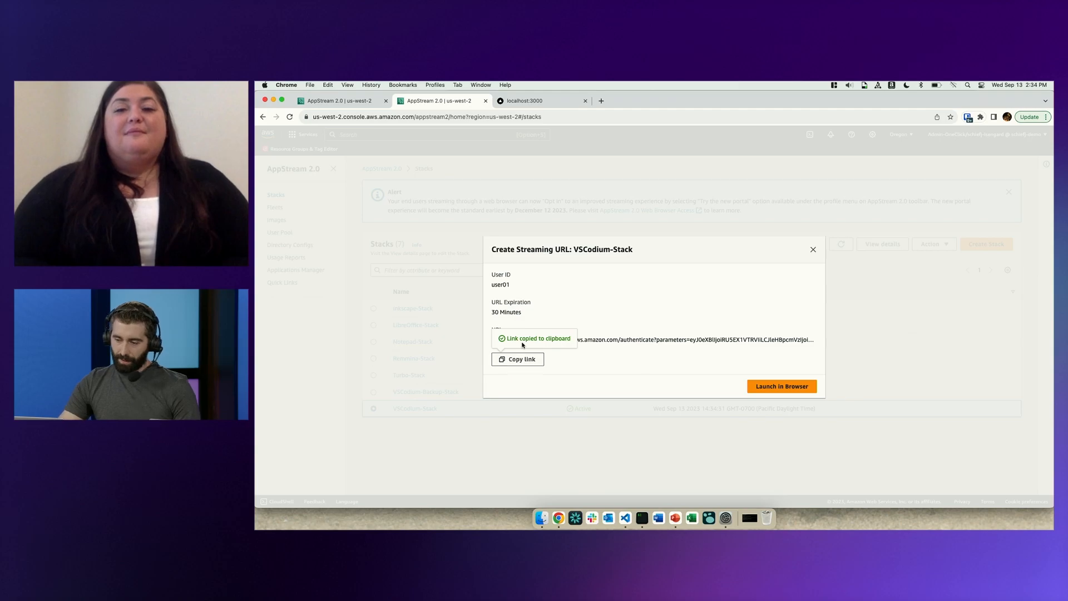
click(602, 101)
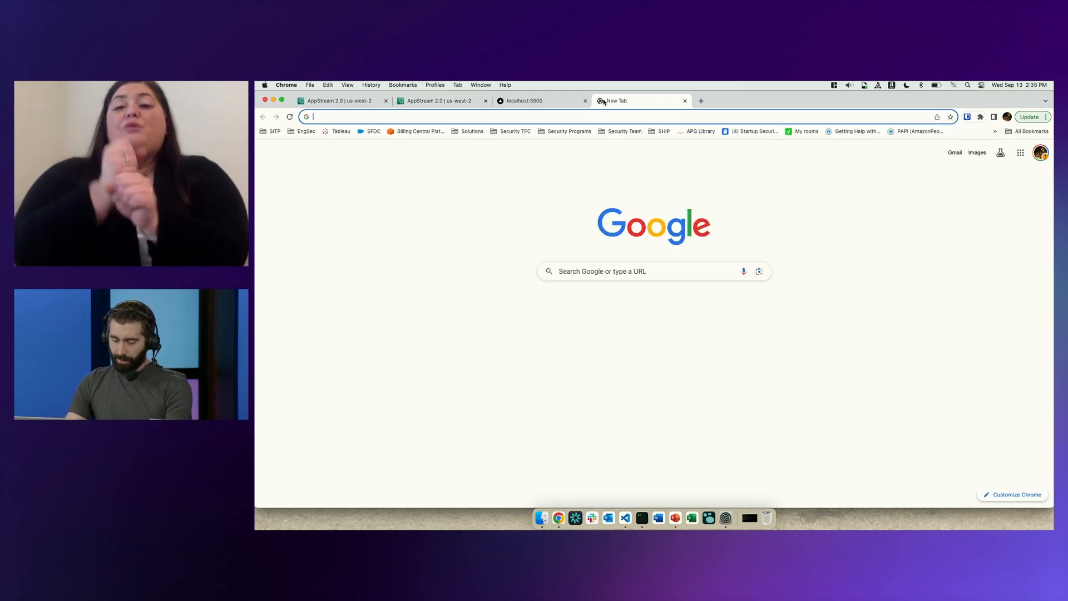
key(super+v)
key(Return)
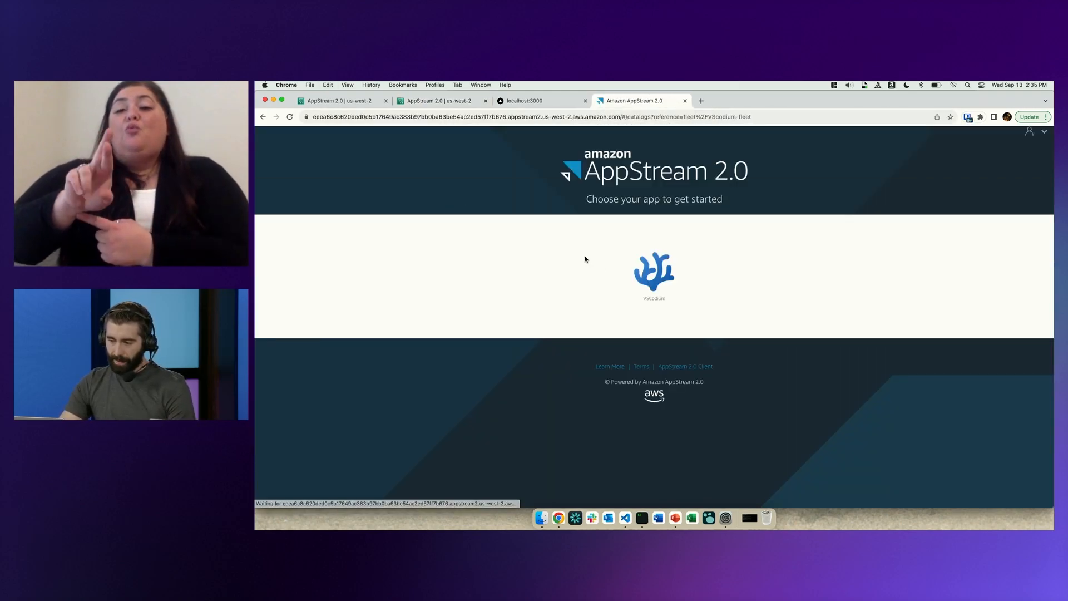
click(663, 282)
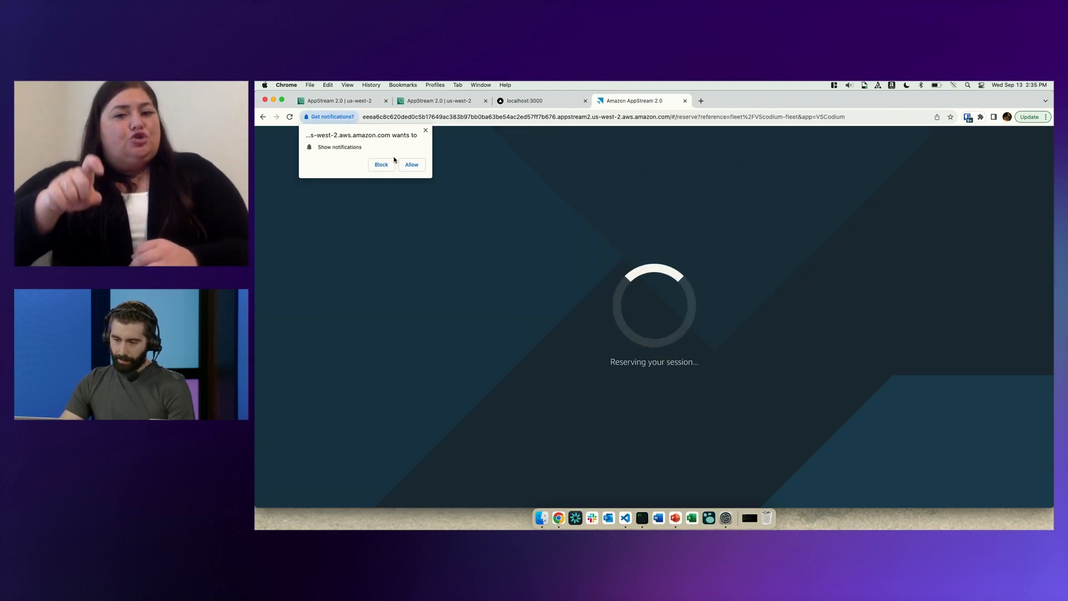
click(412, 165)
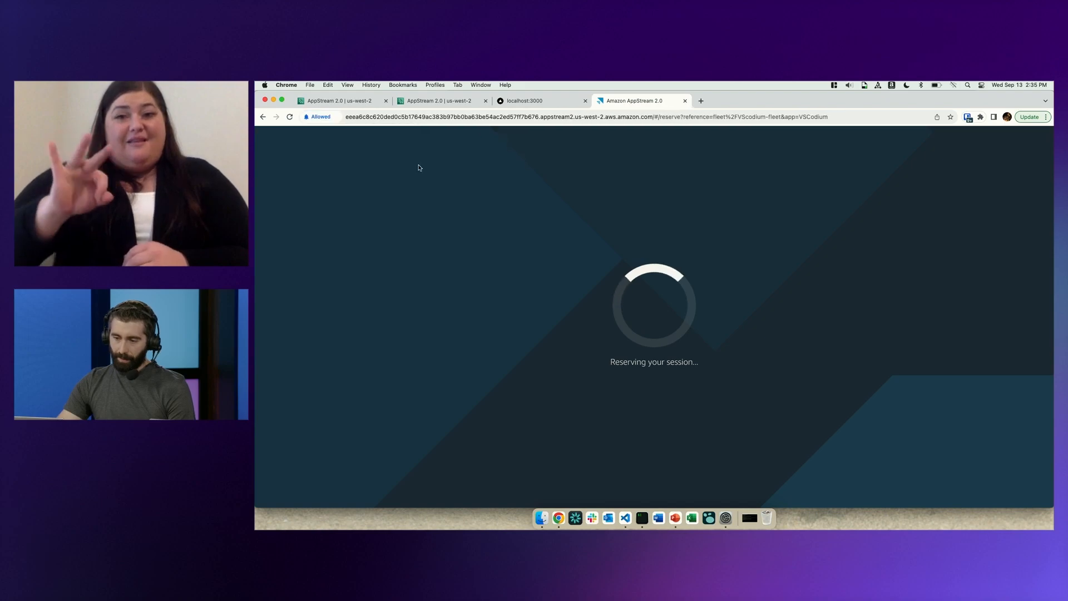